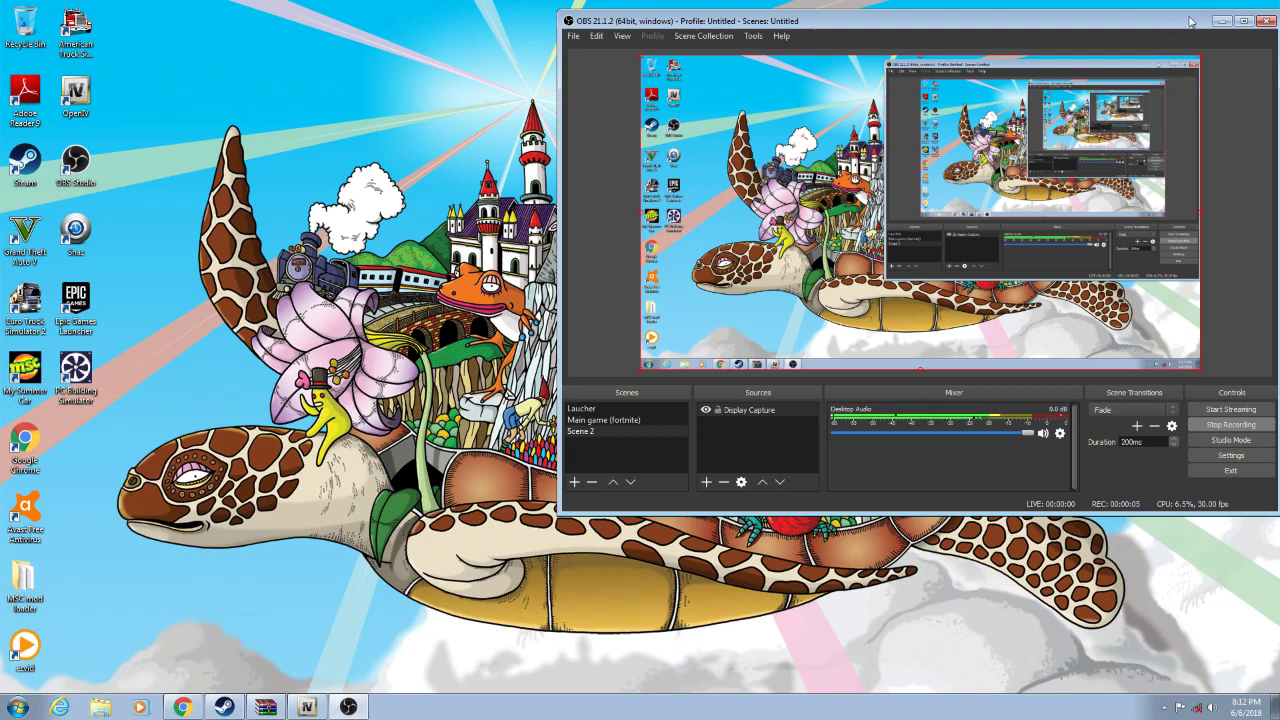
- Bring Chrome back and run a Google search for 'instagram' from the address bar
left_click(1221, 33)
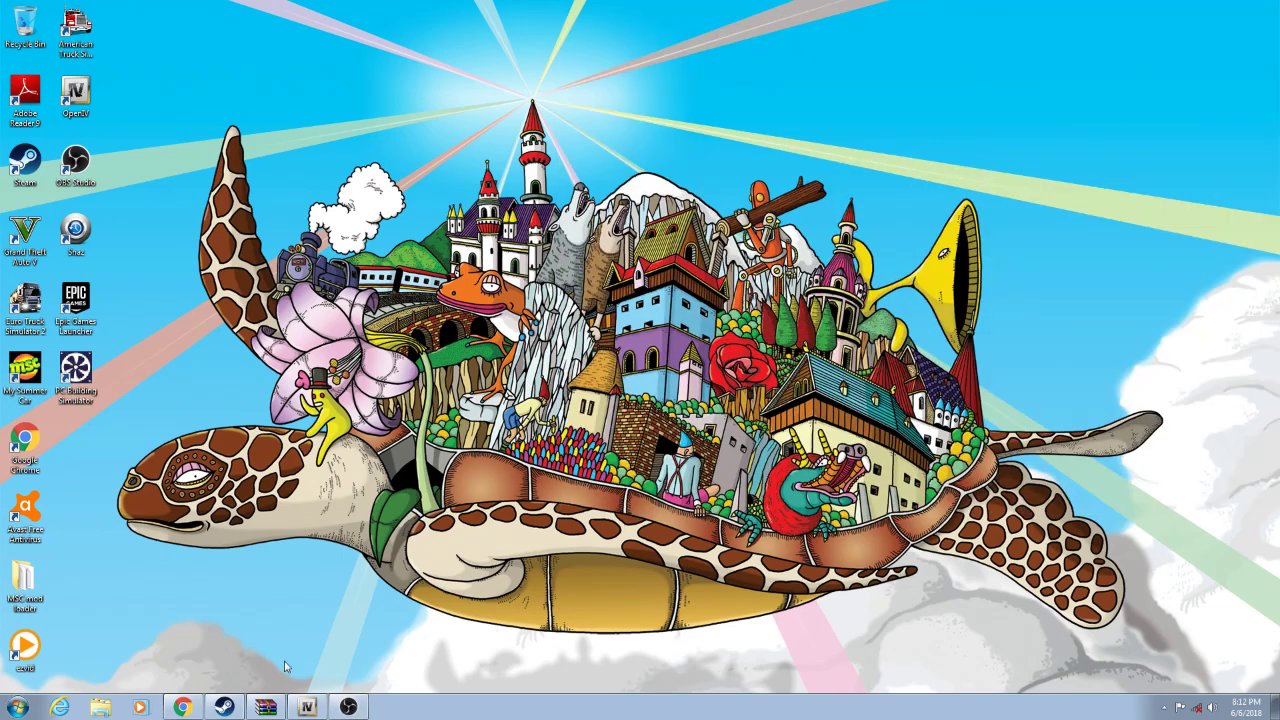
left_click(180, 706)
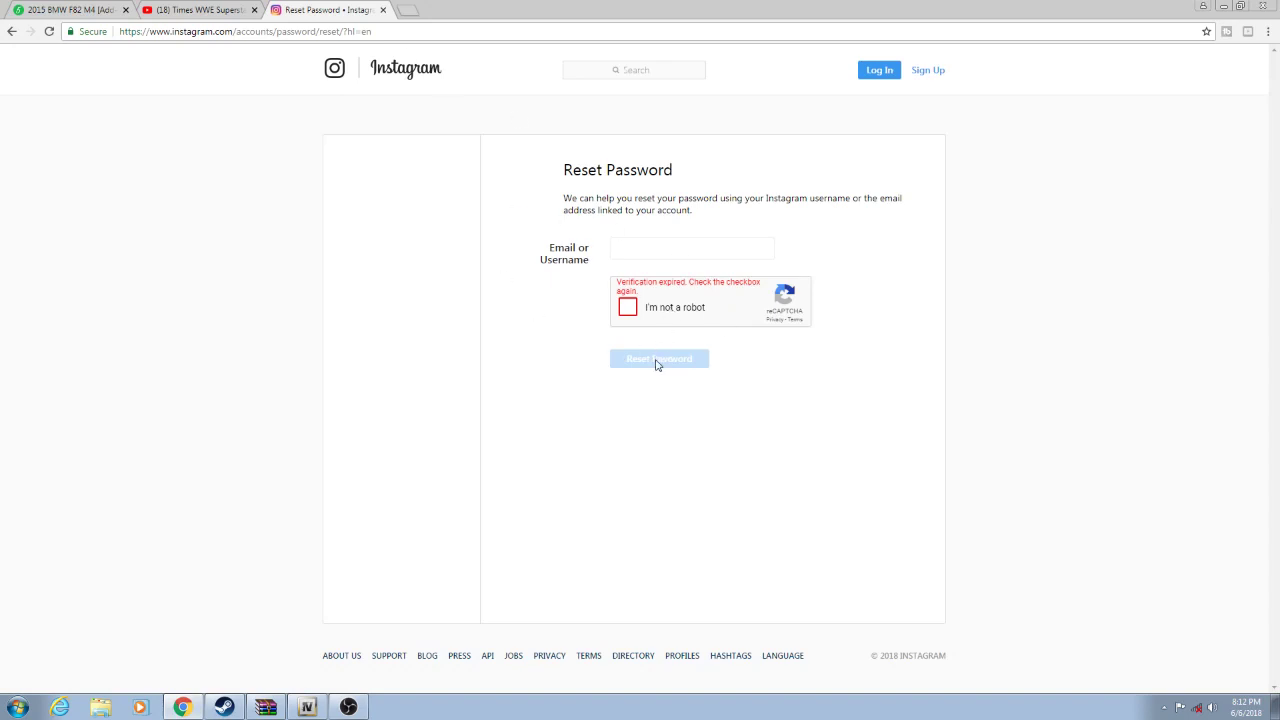
left_click(494, 30)
key("BackSpace")
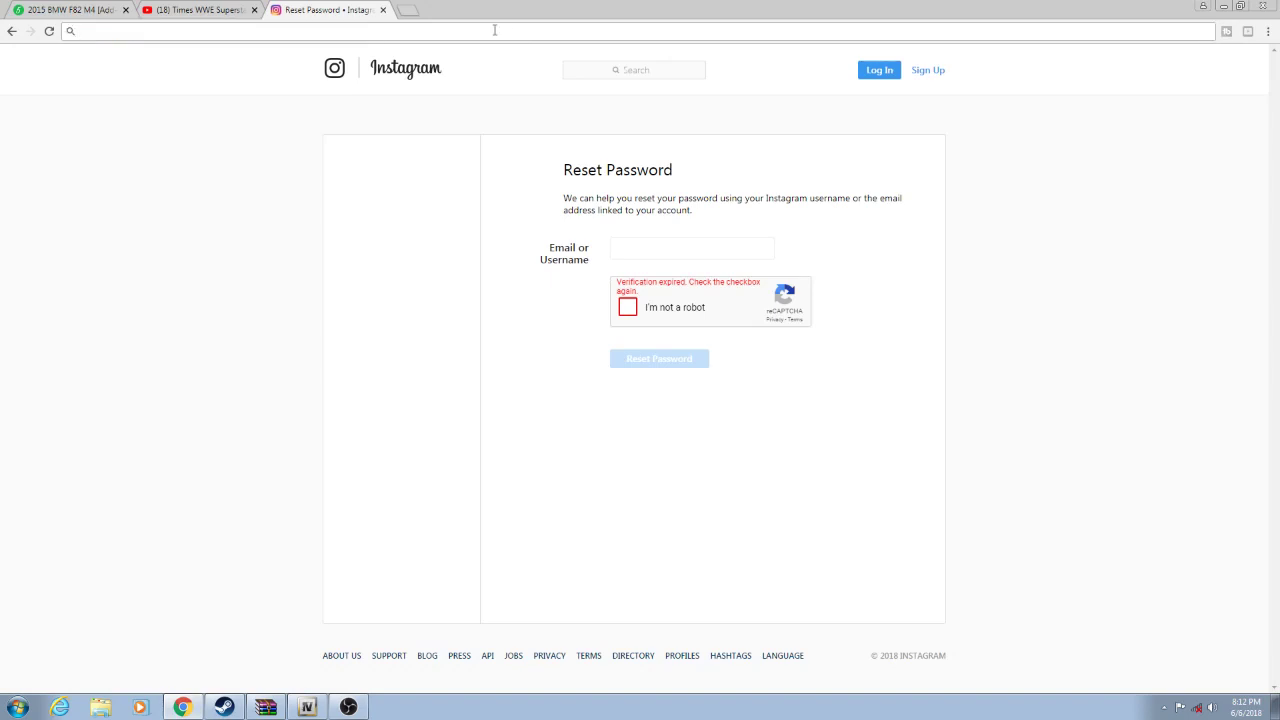
type("intas")
key("BackSpace")
key("BackSpace")
key("BackSpace")
type("stagram")
key("Return")
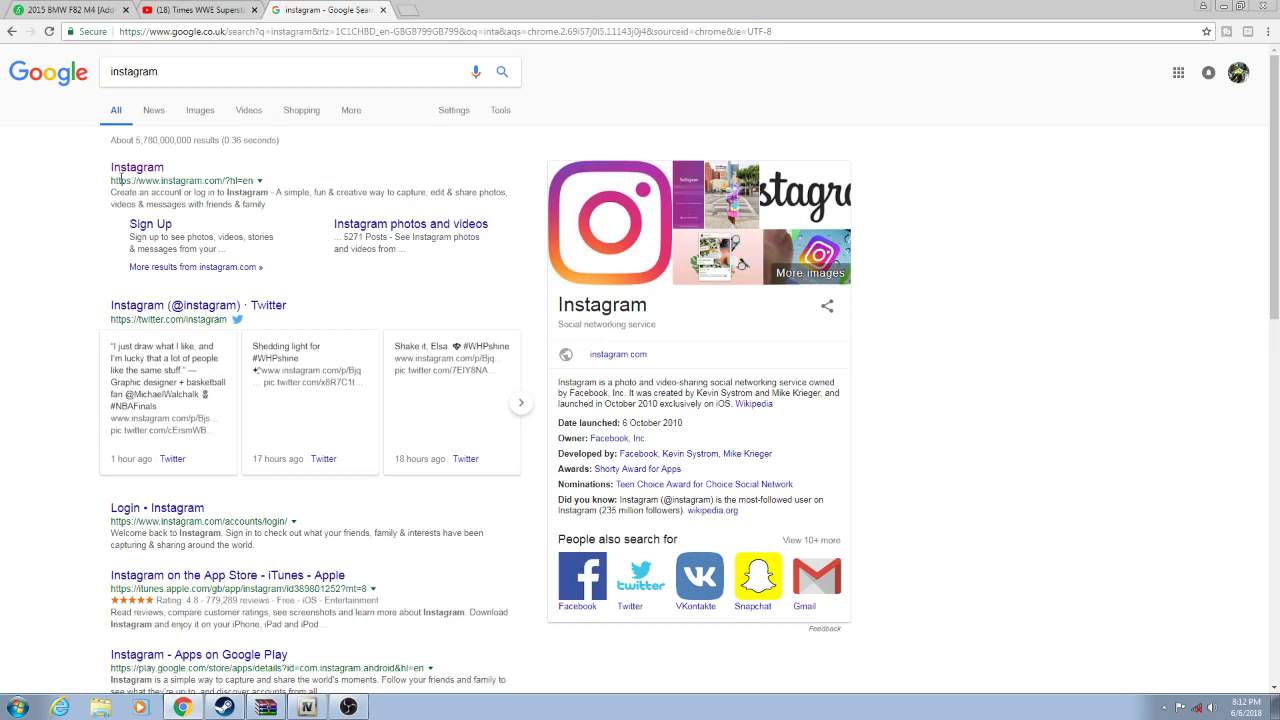
- Open the 'Login • Instagram' search result
left_click_drag(110, 181, 268, 192)
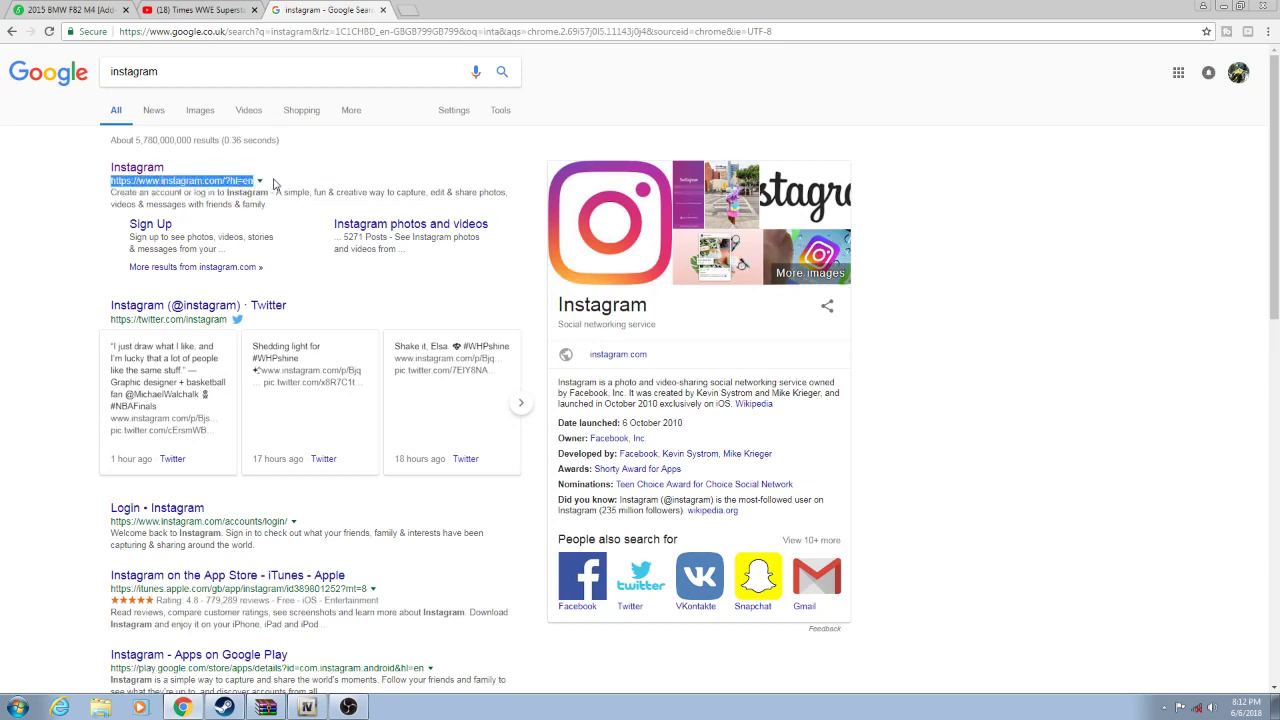
left_click(293, 231)
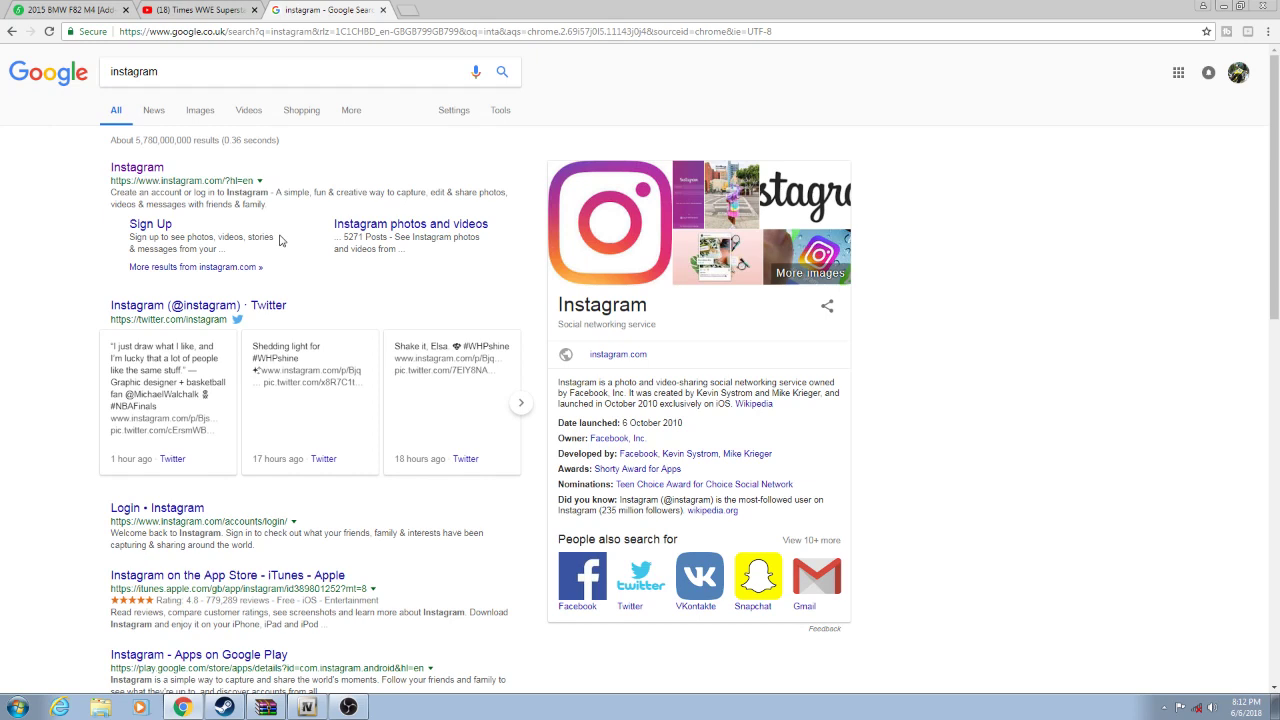
left_click(172, 510)
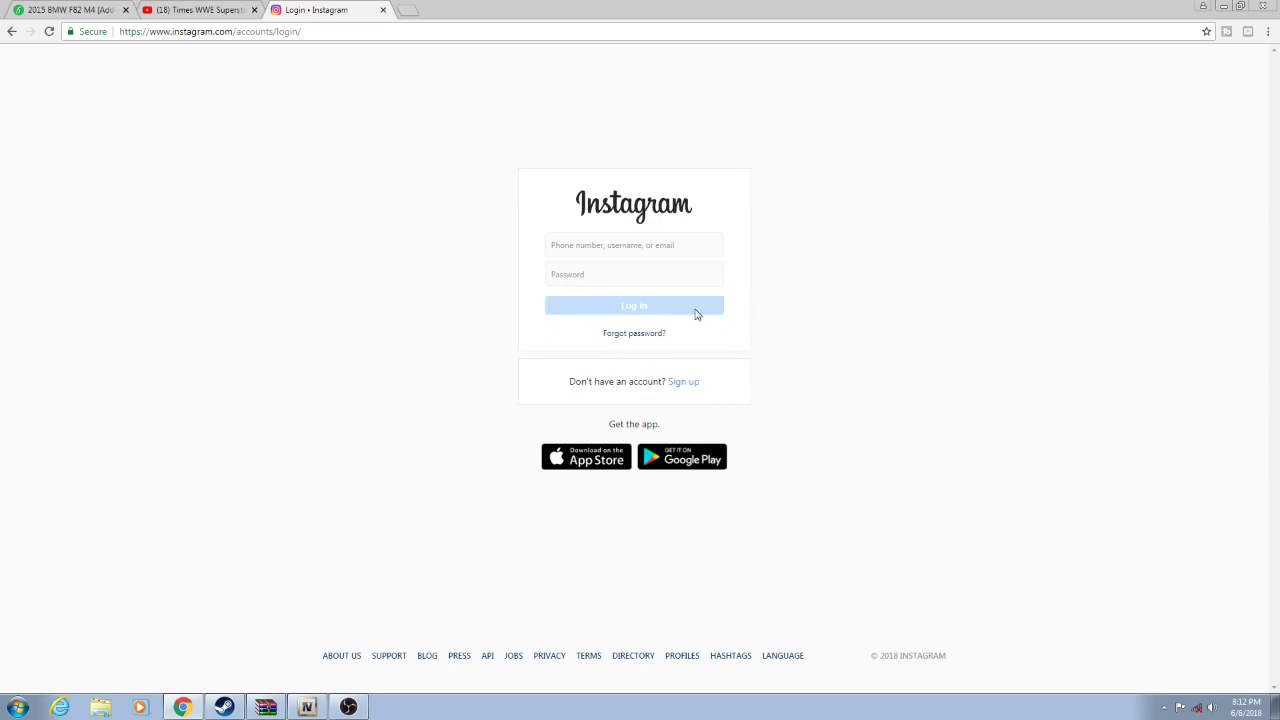
- Log in with the saved username and a typed password, which returns the incorrect-password error
left_click(623, 249)
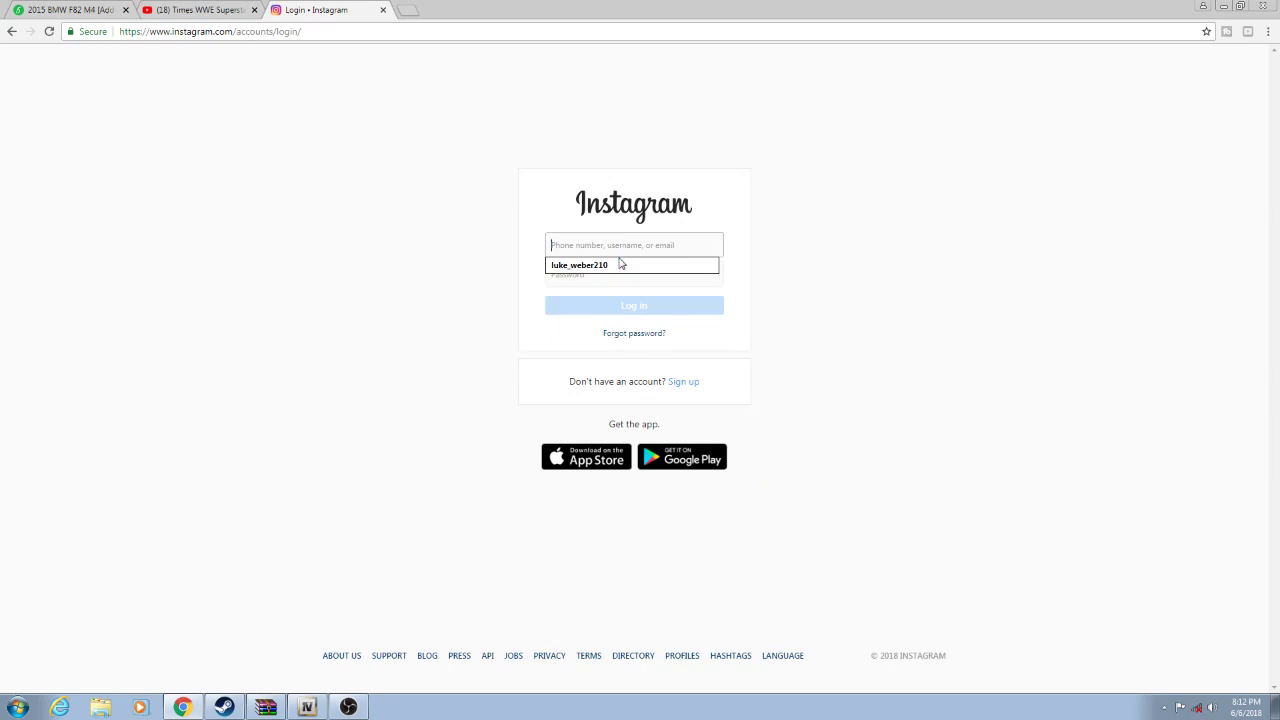
left_click(618, 266)
left_click(616, 275)
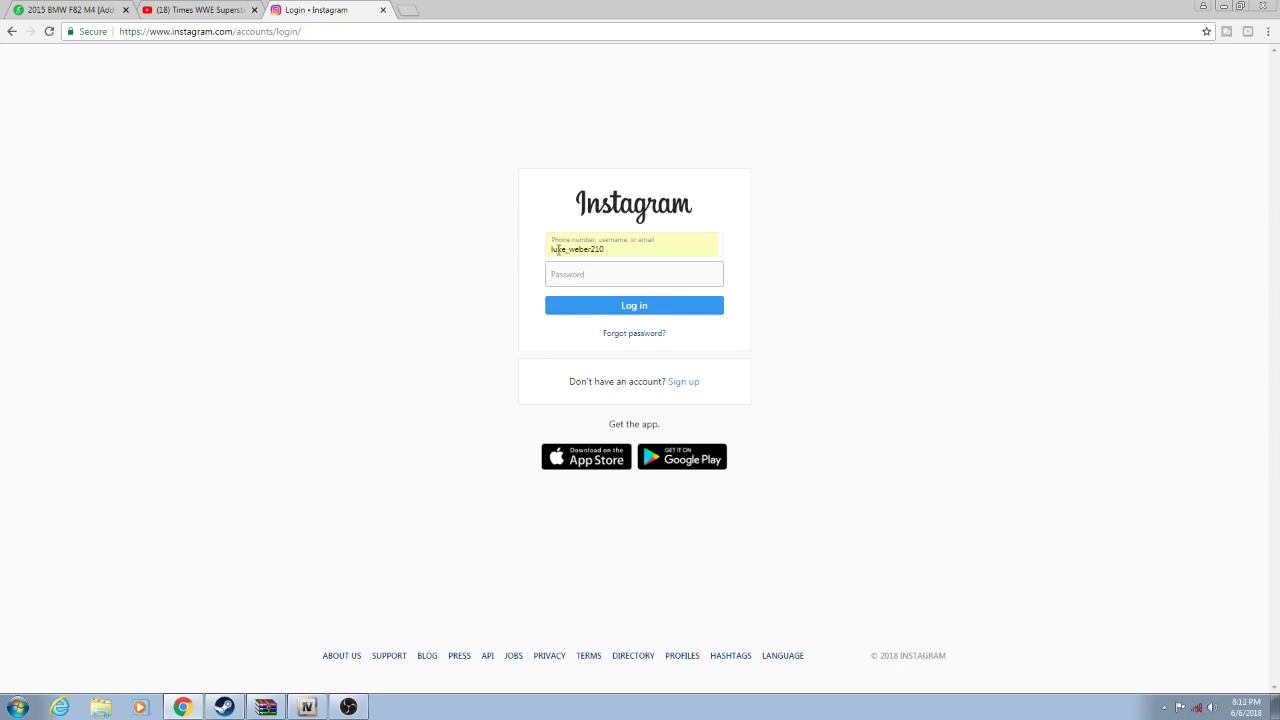
type("•••••••••••")
left_click(622, 308)
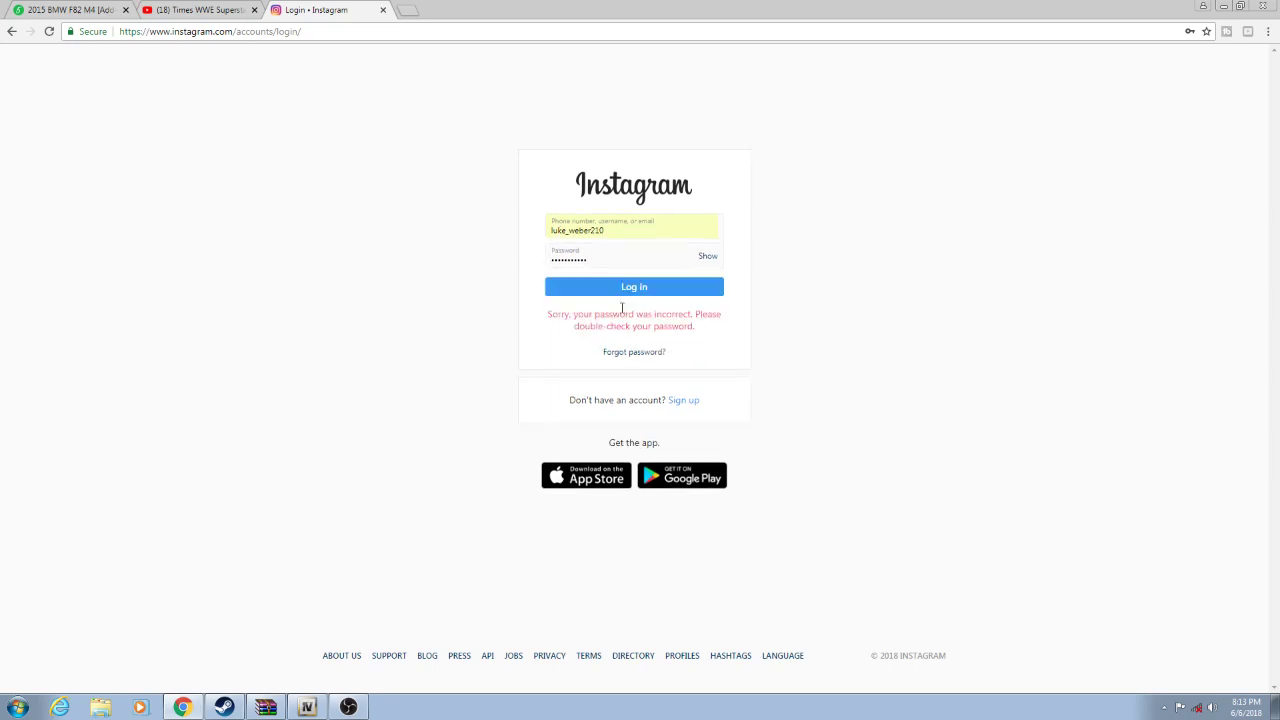
left_click_drag(546, 312, 708, 332)
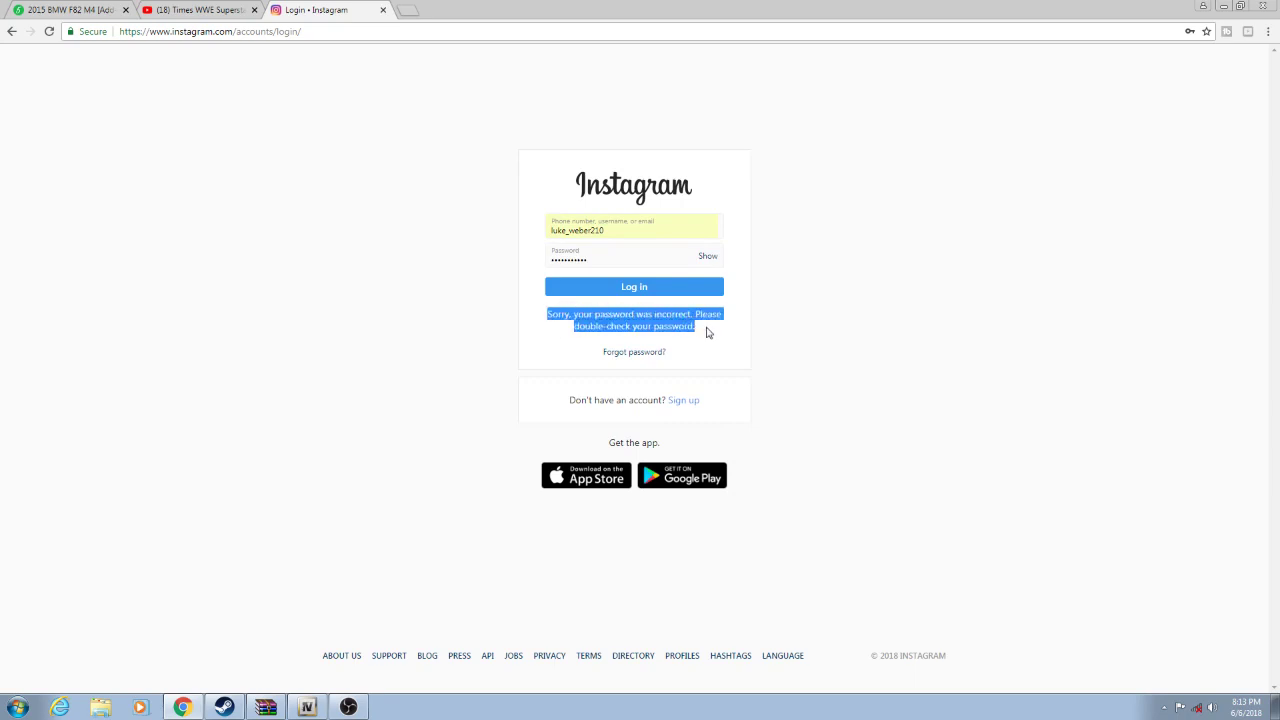
left_click(708, 363)
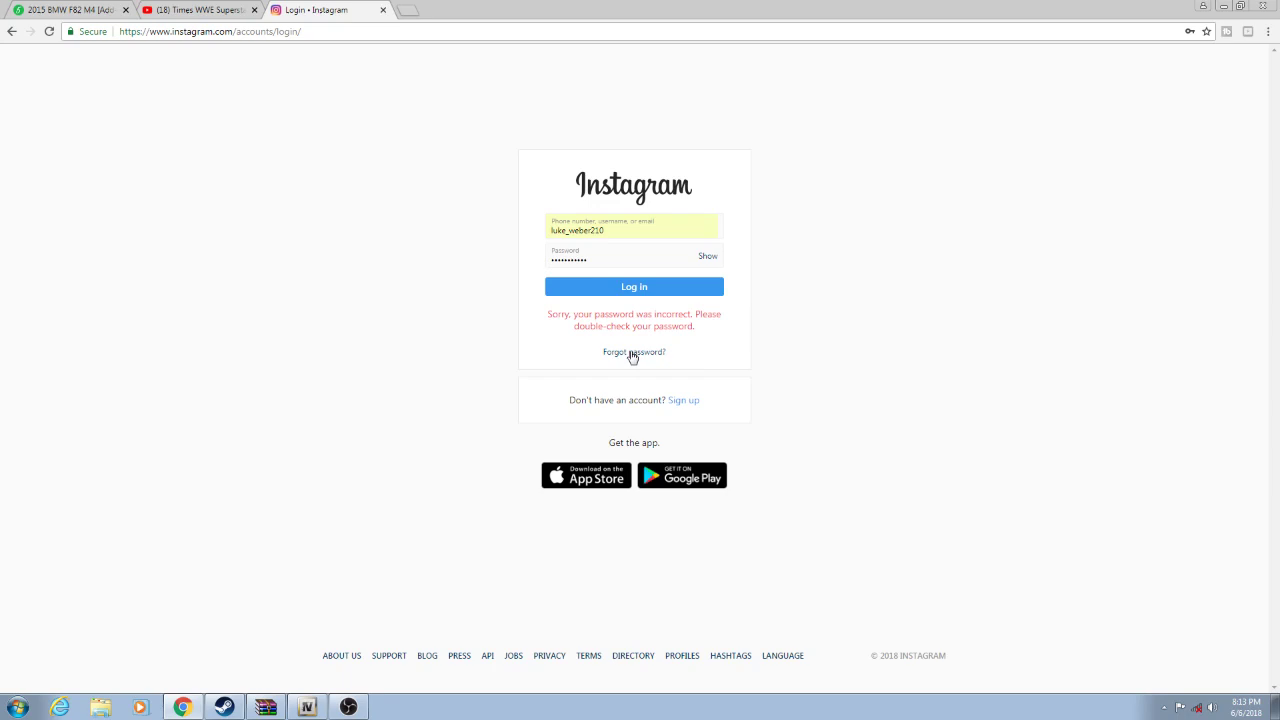
- Go to the 'Forgot password?' reset page and decline Chrome's offer to save the password
left_click_drag(632, 357, 718, 359)
right_click(594, 354)
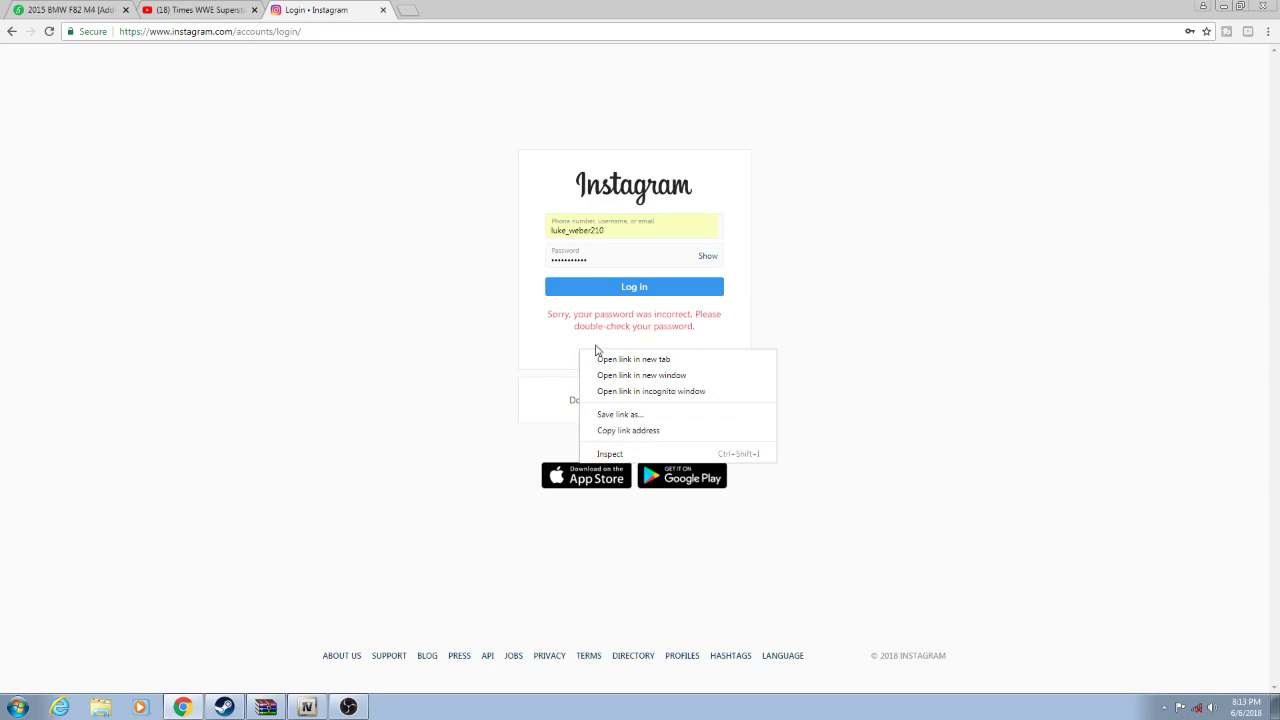
left_click(948, 380)
left_click(646, 353)
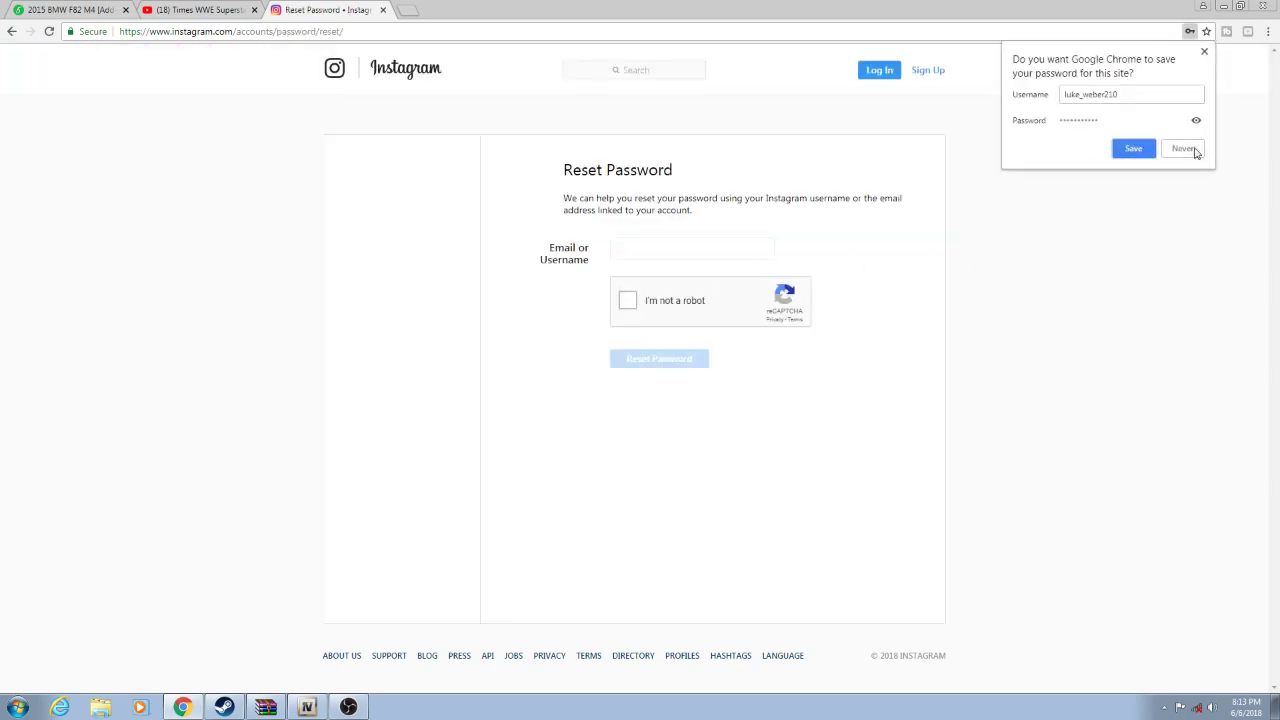
left_click(1192, 149)
- Tick the 'I'm not a robot' reCAPTCHA and open a new blank browser tab
left_click(636, 306)
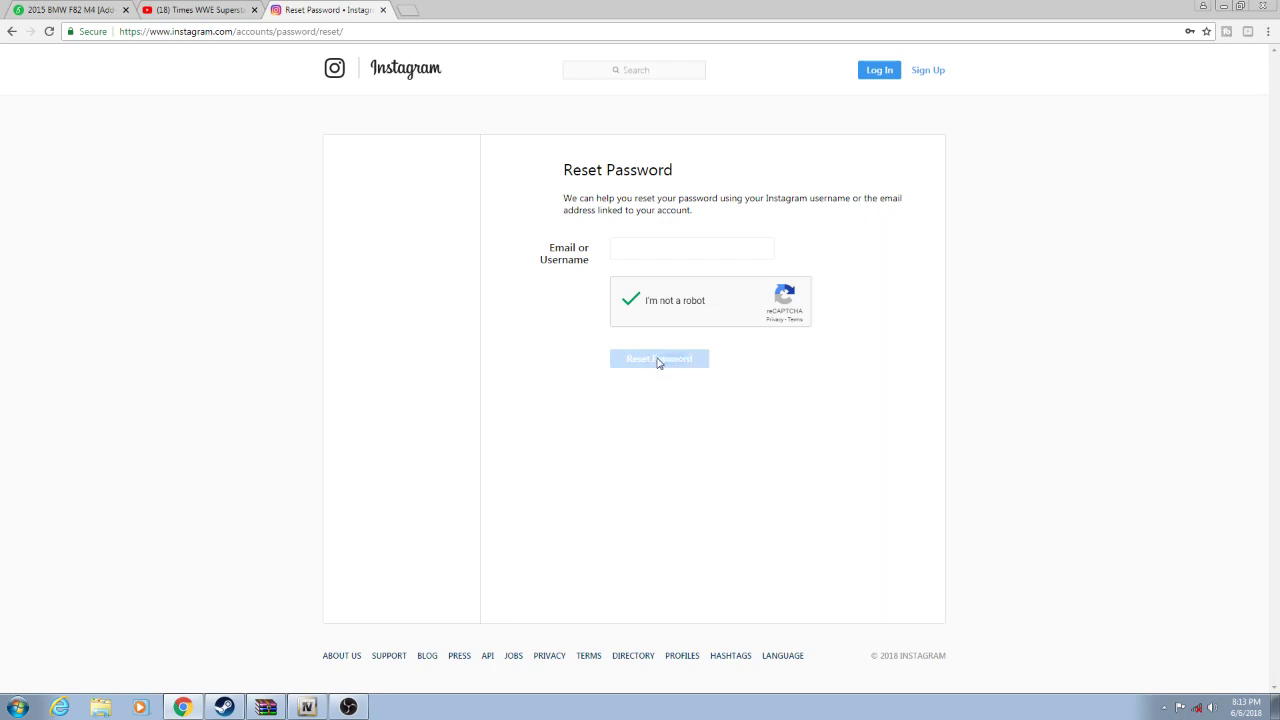
left_click_drag(730, 301, 756, 374)
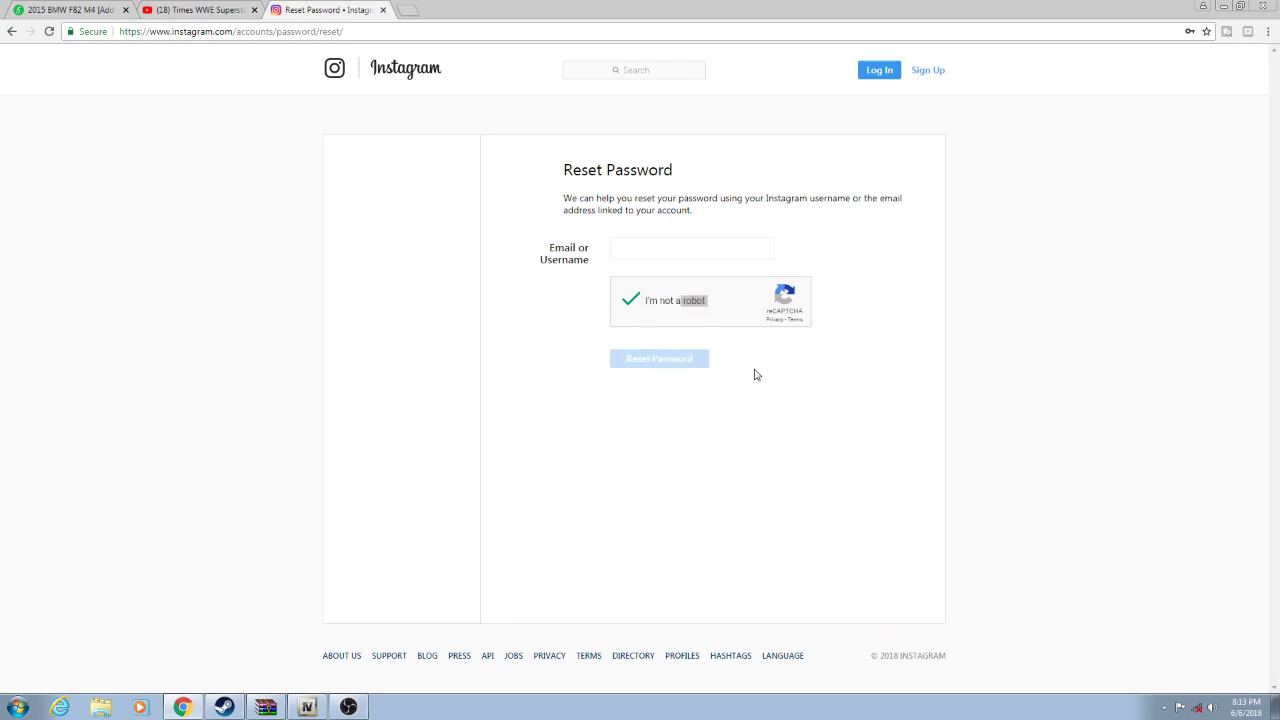
left_click(410, 12)
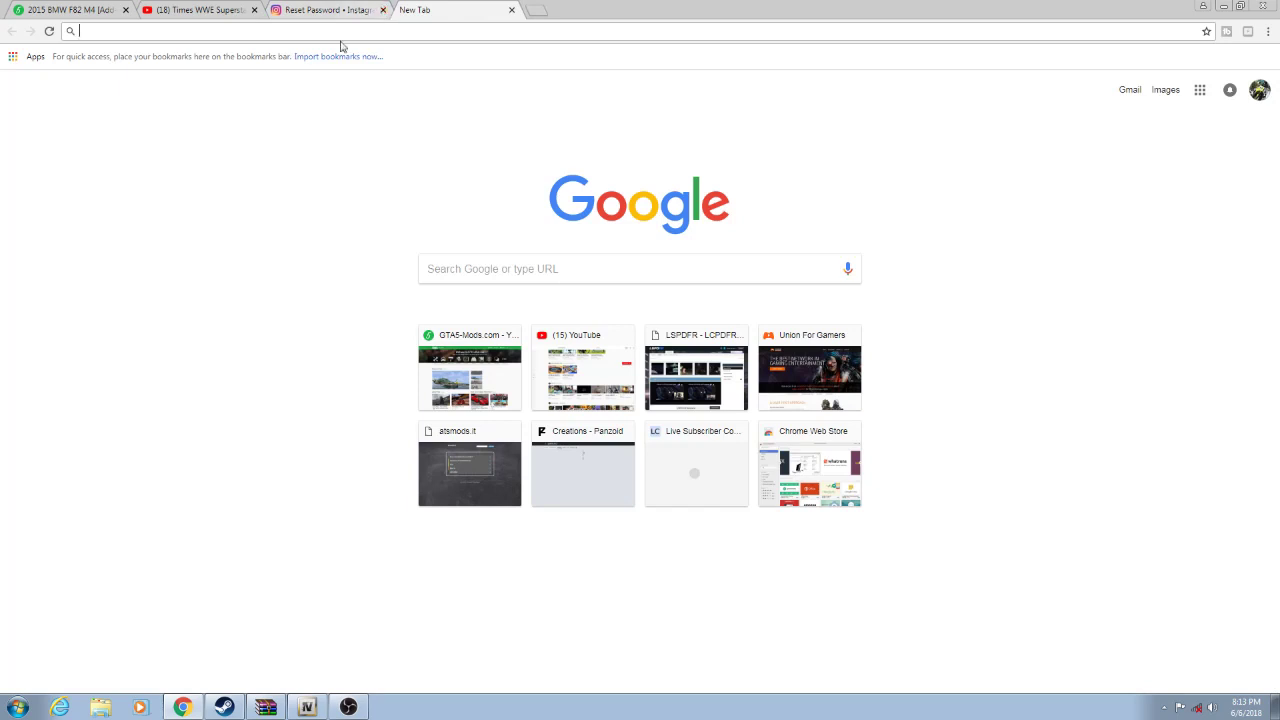
- Search Google for 'instagram login' and open the 'Login • Instagram' result
type("in")
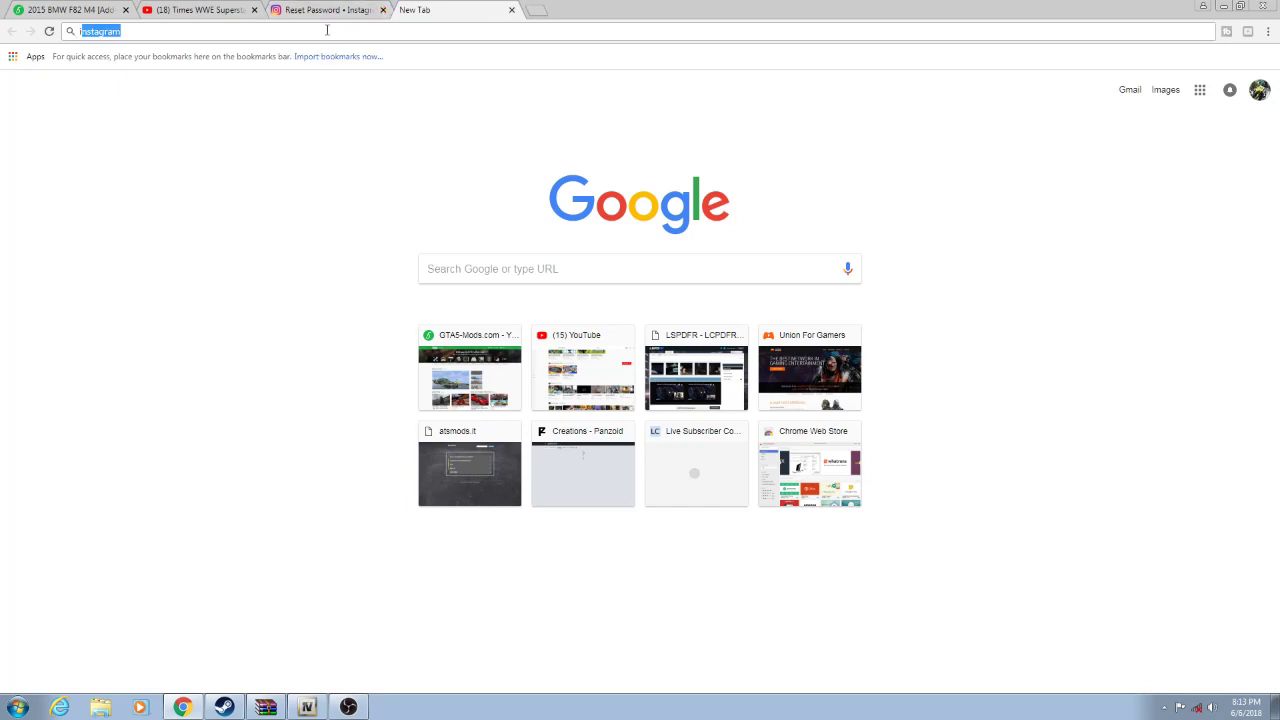
type("stagram login")
key("Return")
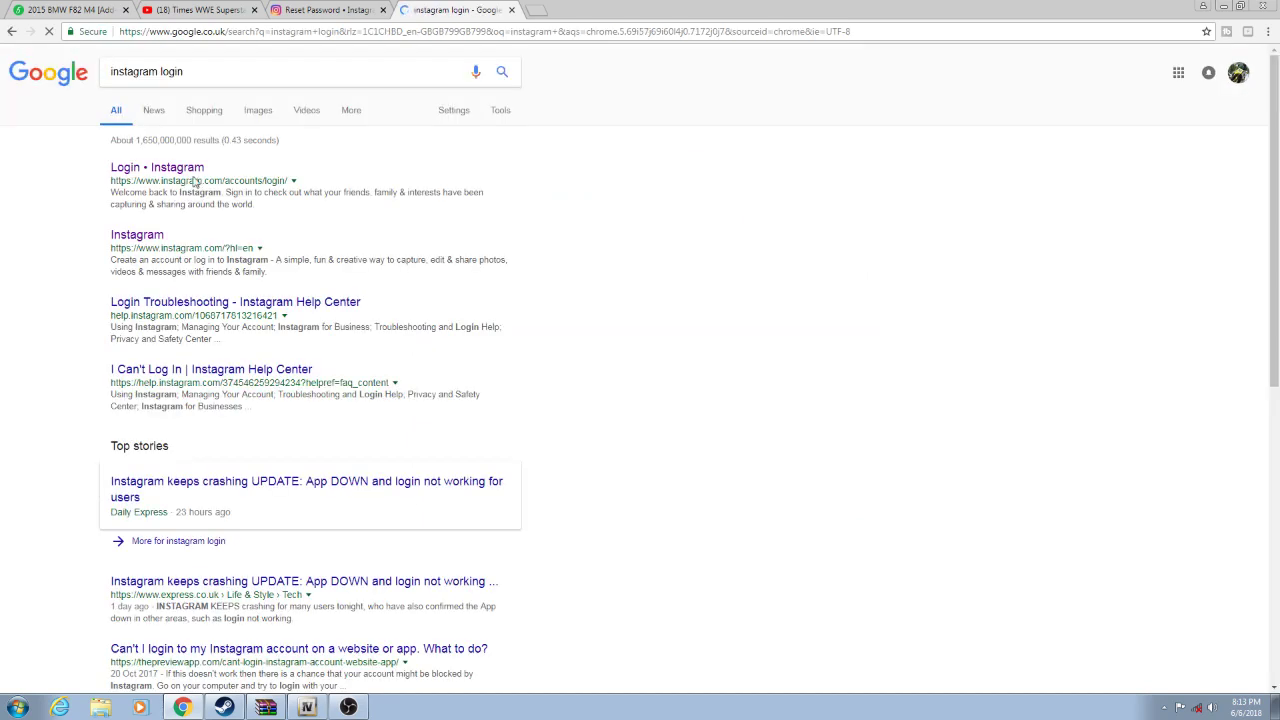
left_click(167, 170)
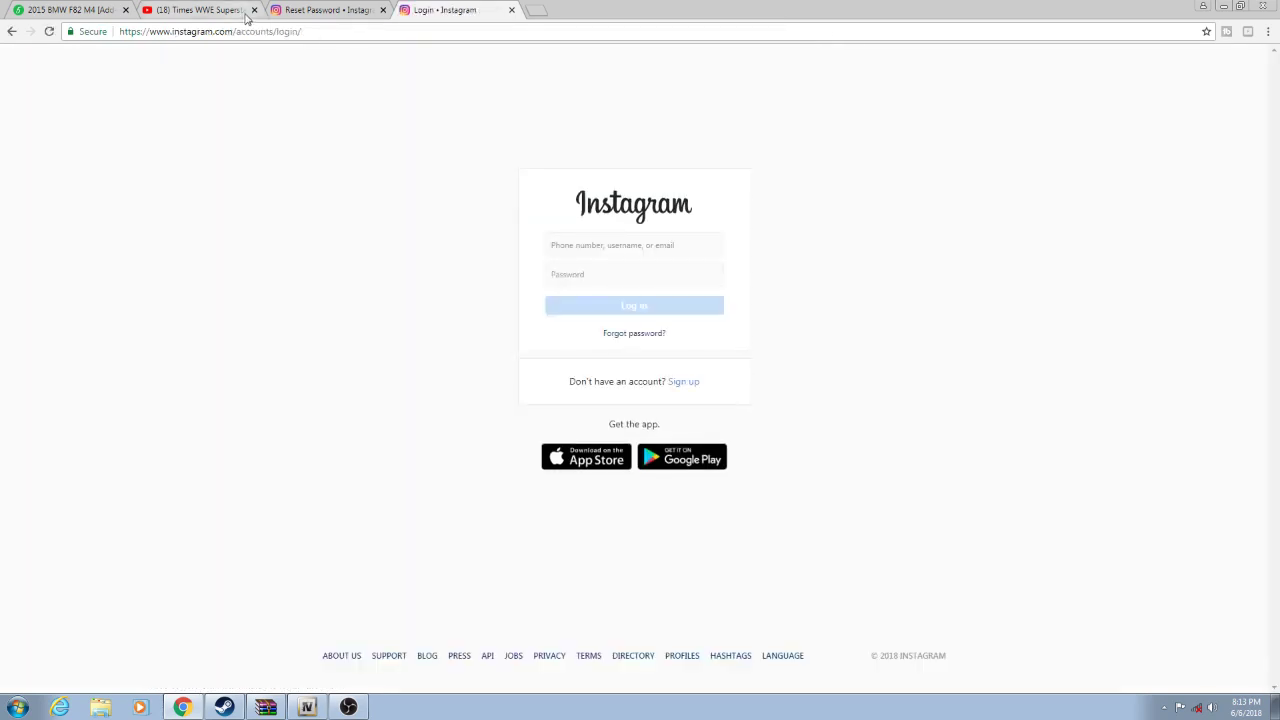
- Close the old Reset Password tab and fill the username from the saved suggestion
left_click(382, 10)
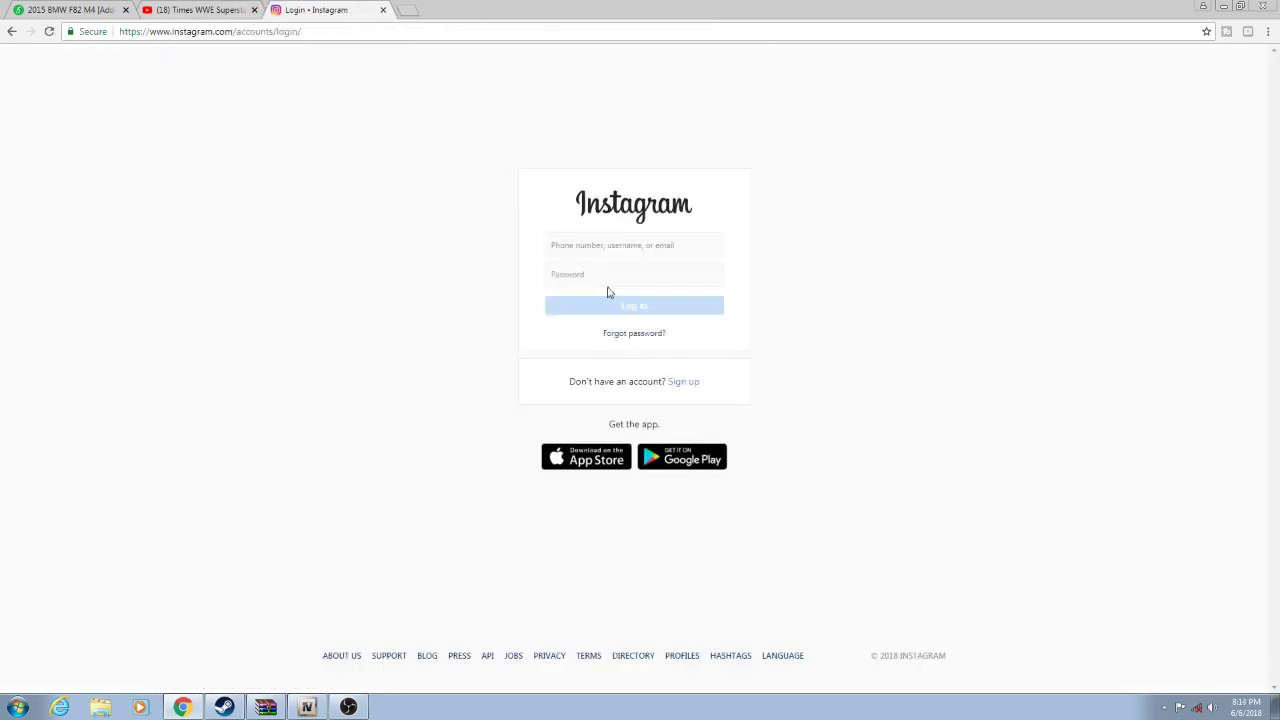
left_click(621, 245)
left_click(622, 266)
left_click(618, 277)
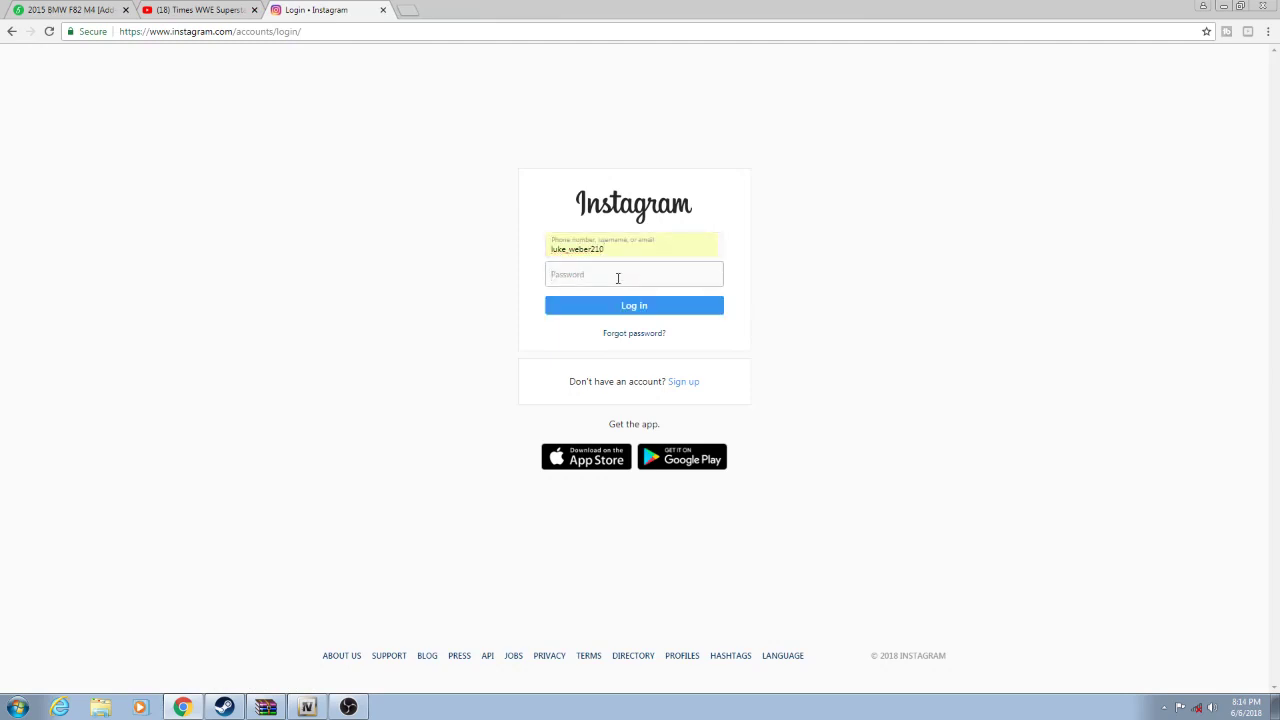
- Submit a password, get the incorrect-password error again, then empty the password field
type("••••••")
key("BackSpace")
key("BackSpace")
key("BackSpace")
key("BackSpace")
type("••••••••••••")
left_click(633, 306)
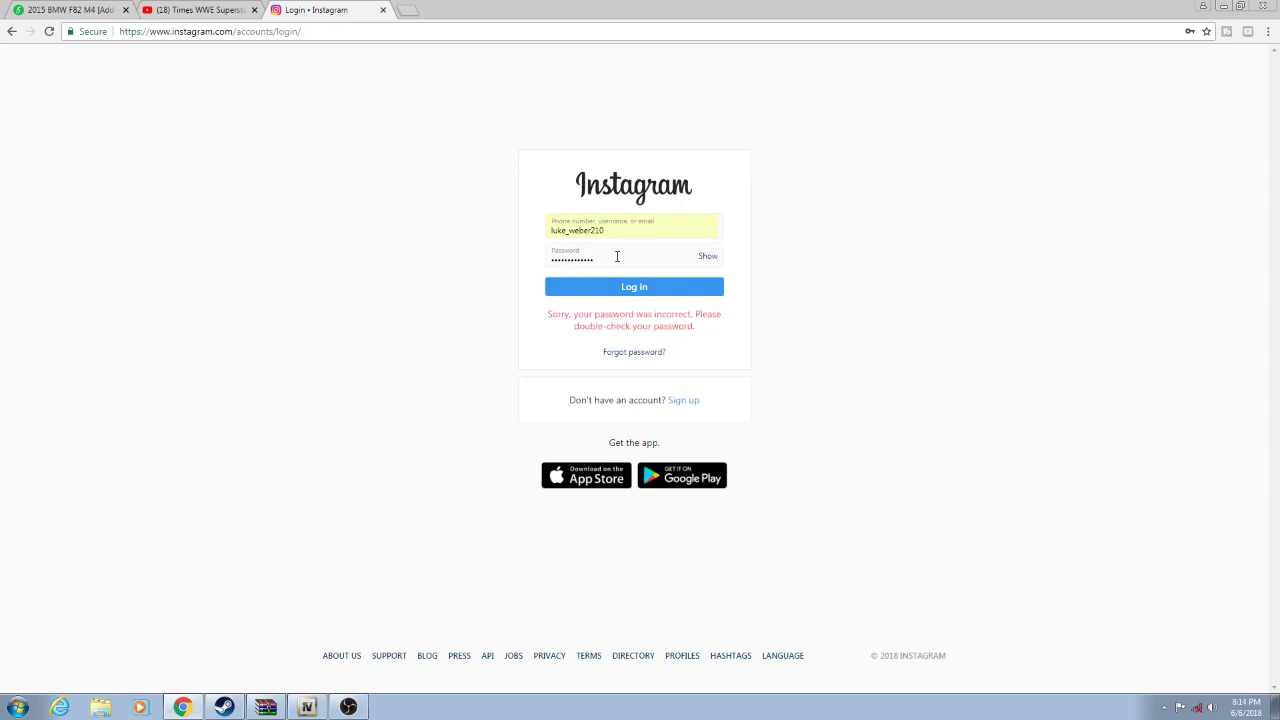
left_click(633, 254)
key("BackSpace")
key("BackSpace")
key("BackSpace")
key("BackSpace")
key("BackSpace")
key("BackSpace")
key("BackSpace")
key("BackSpace")
key("BackSpace")
key("BackSpace")
key("BackSpace")
key("BackSpace")
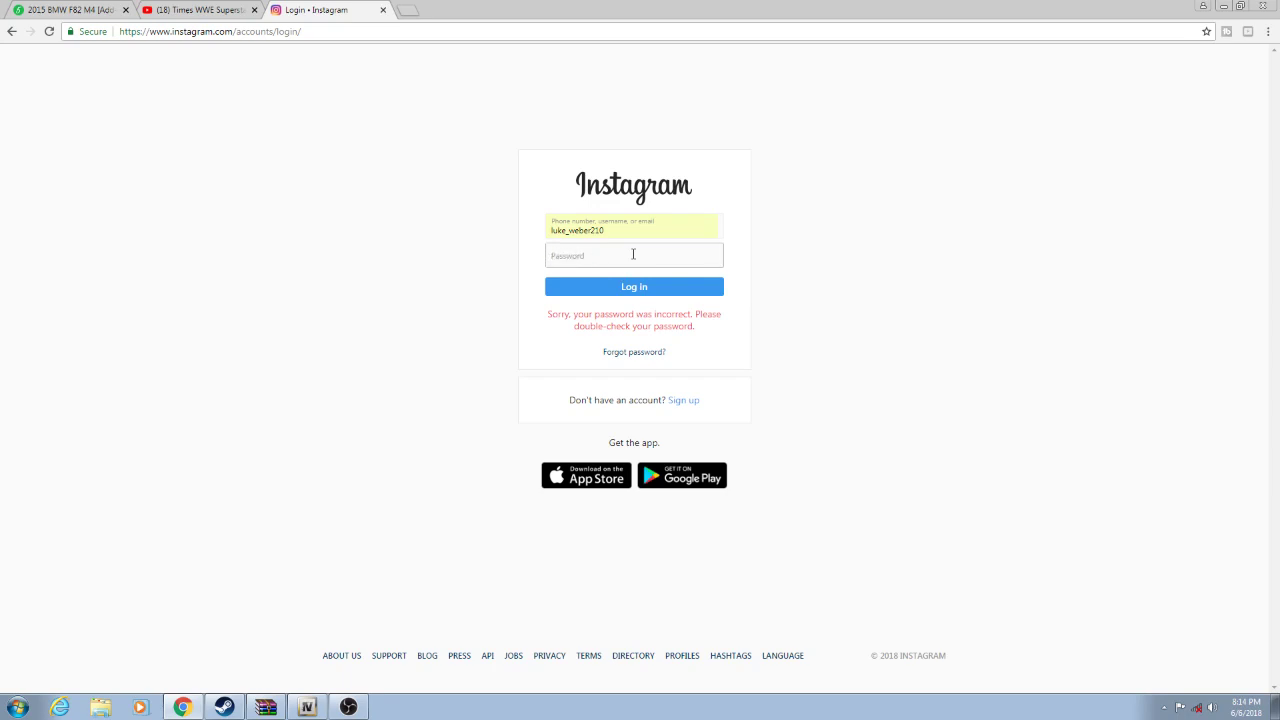
- On the Reset Password page, tick the robot check, enter the account username and submit Reset Password
left_click(636, 350)
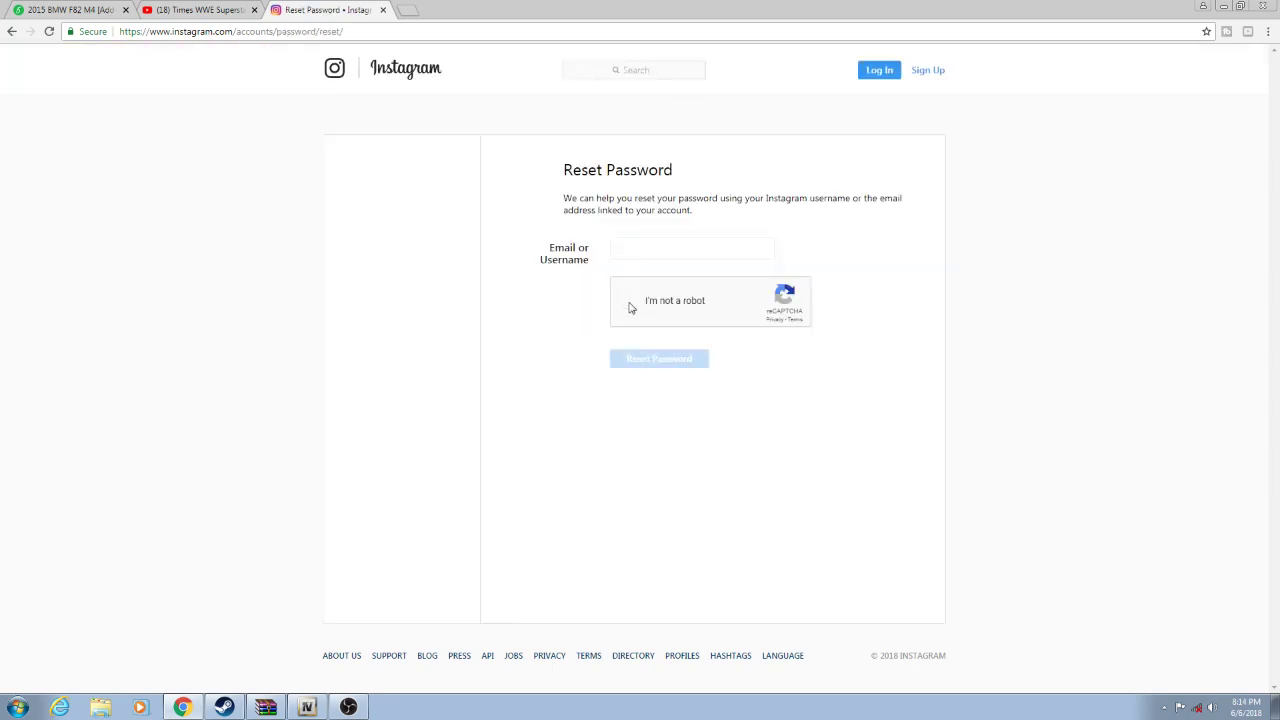
left_click(629, 304)
left_click(647, 244)
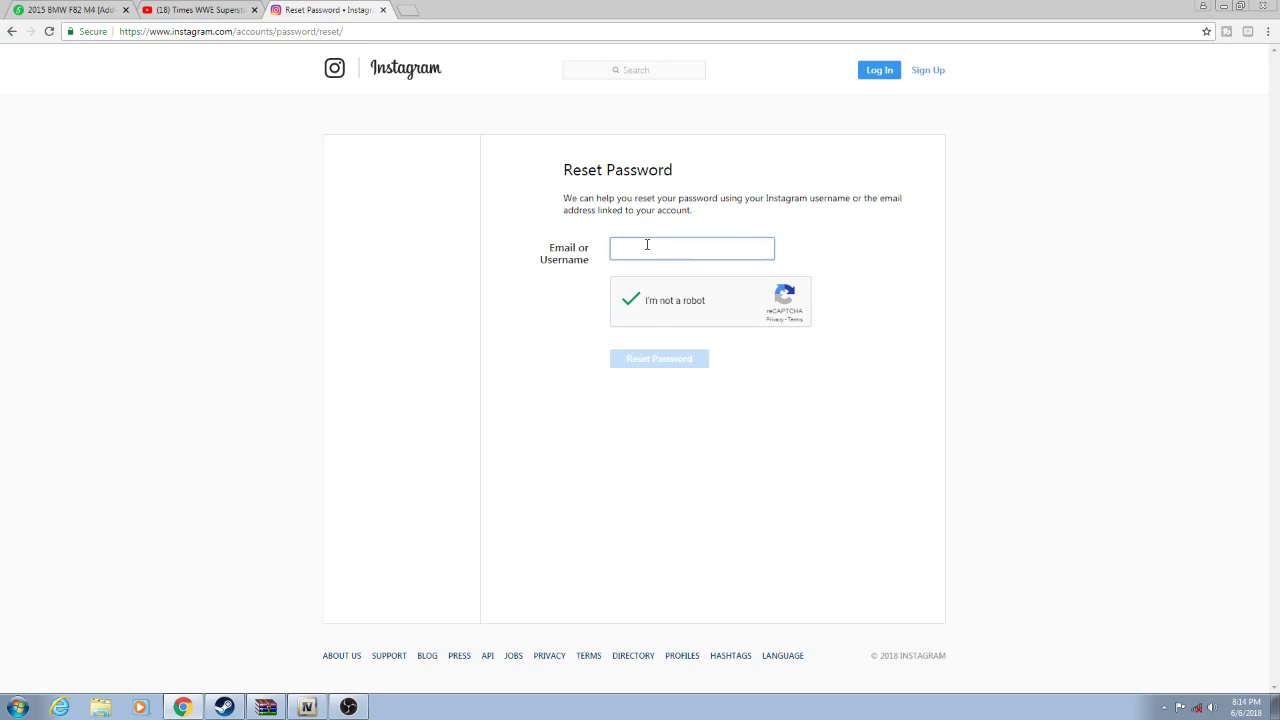
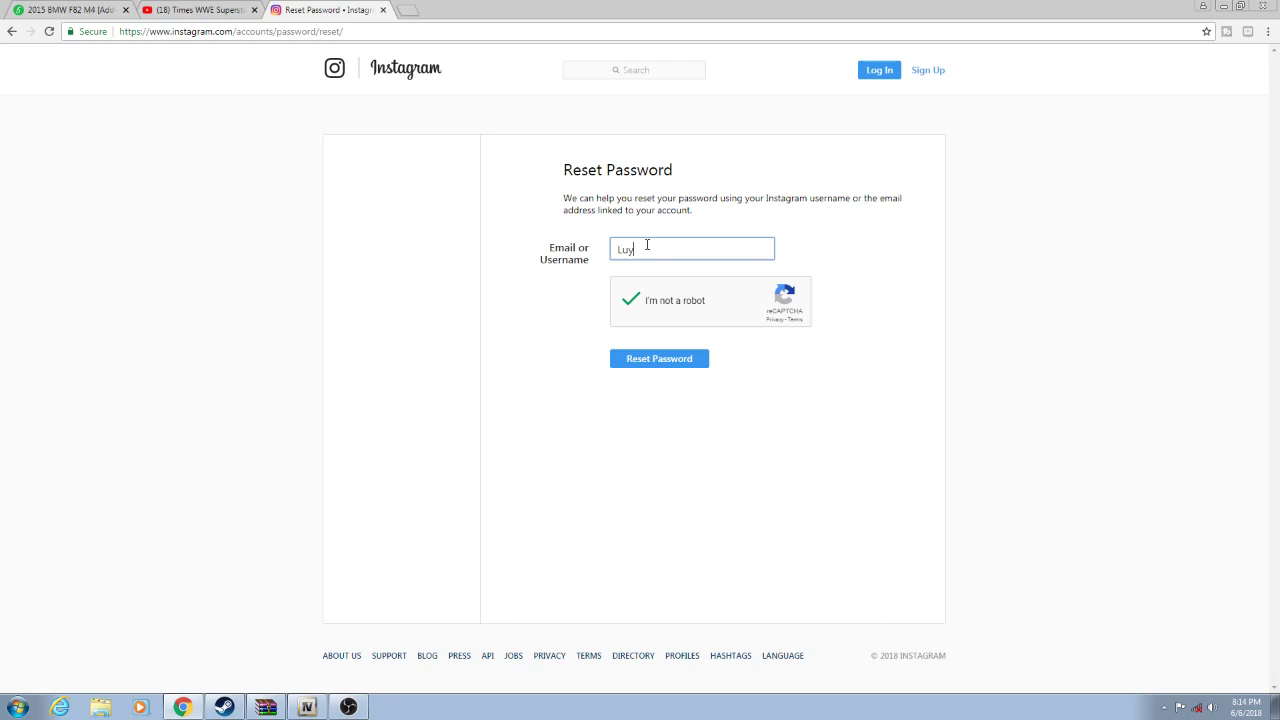
left_click(685, 362)
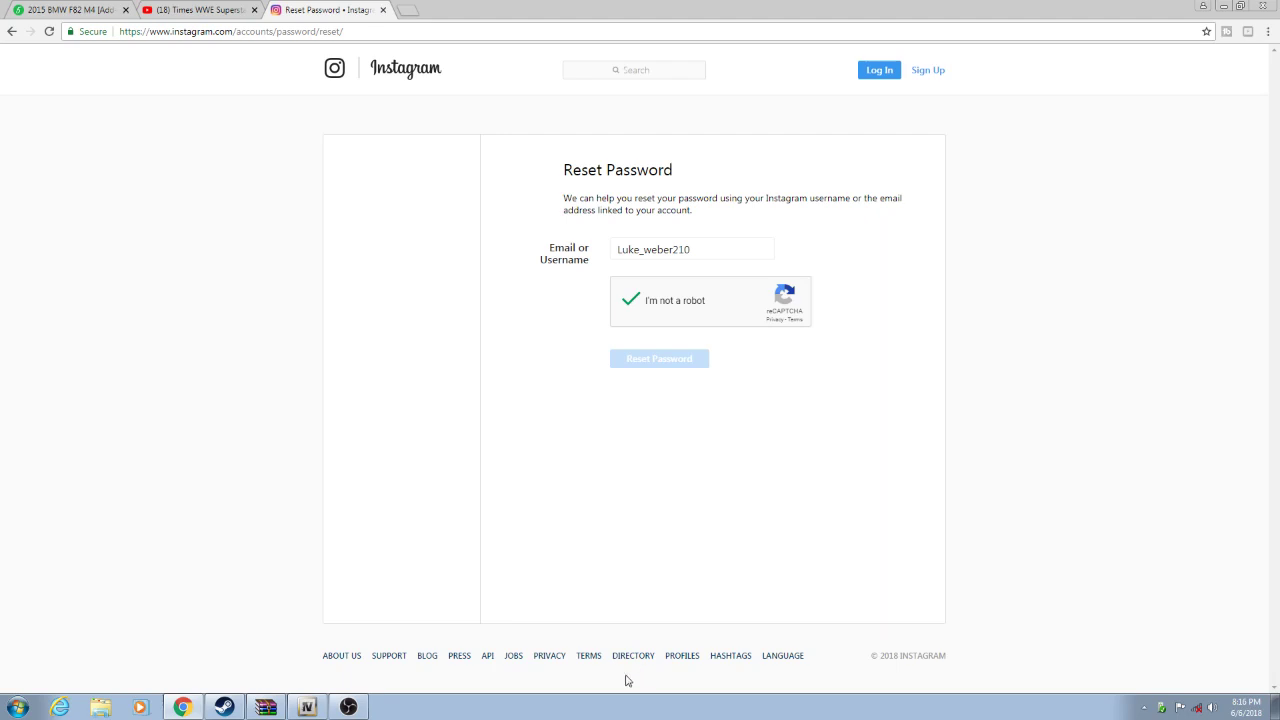
- Add a second Display Capture source to Scene 2, capturing display 0
left_click(348, 707)
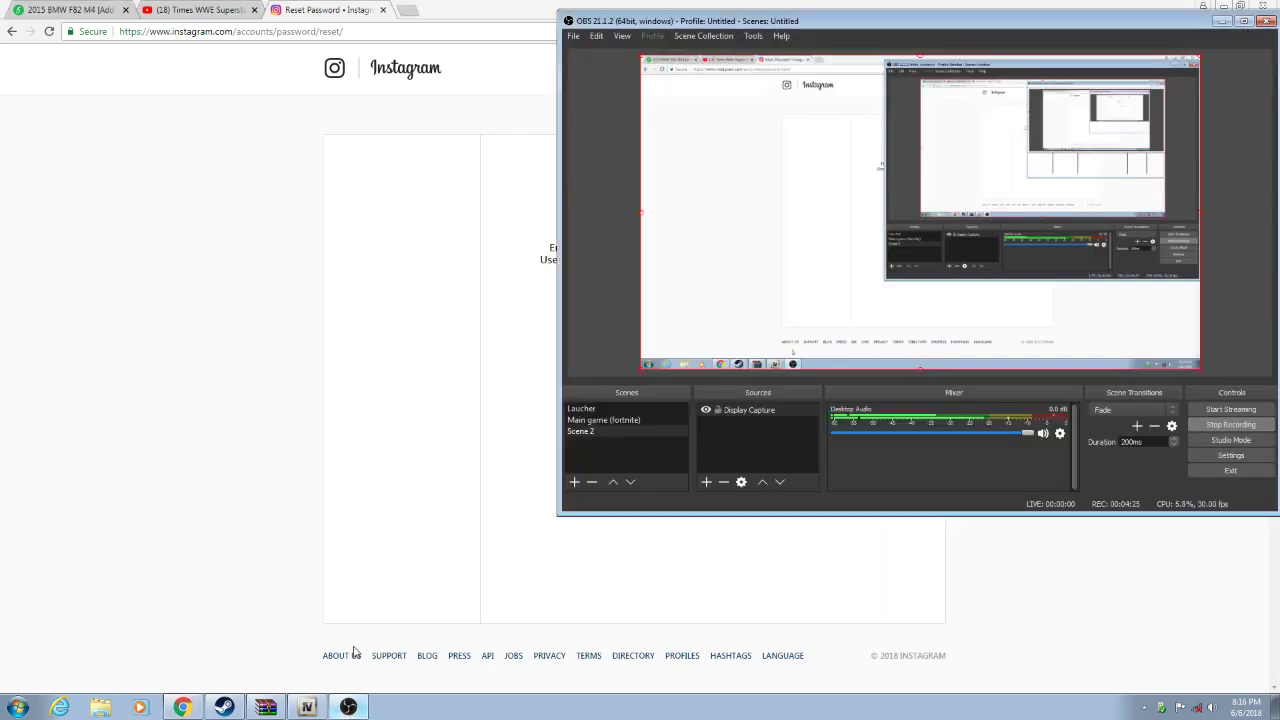
left_click(735, 184)
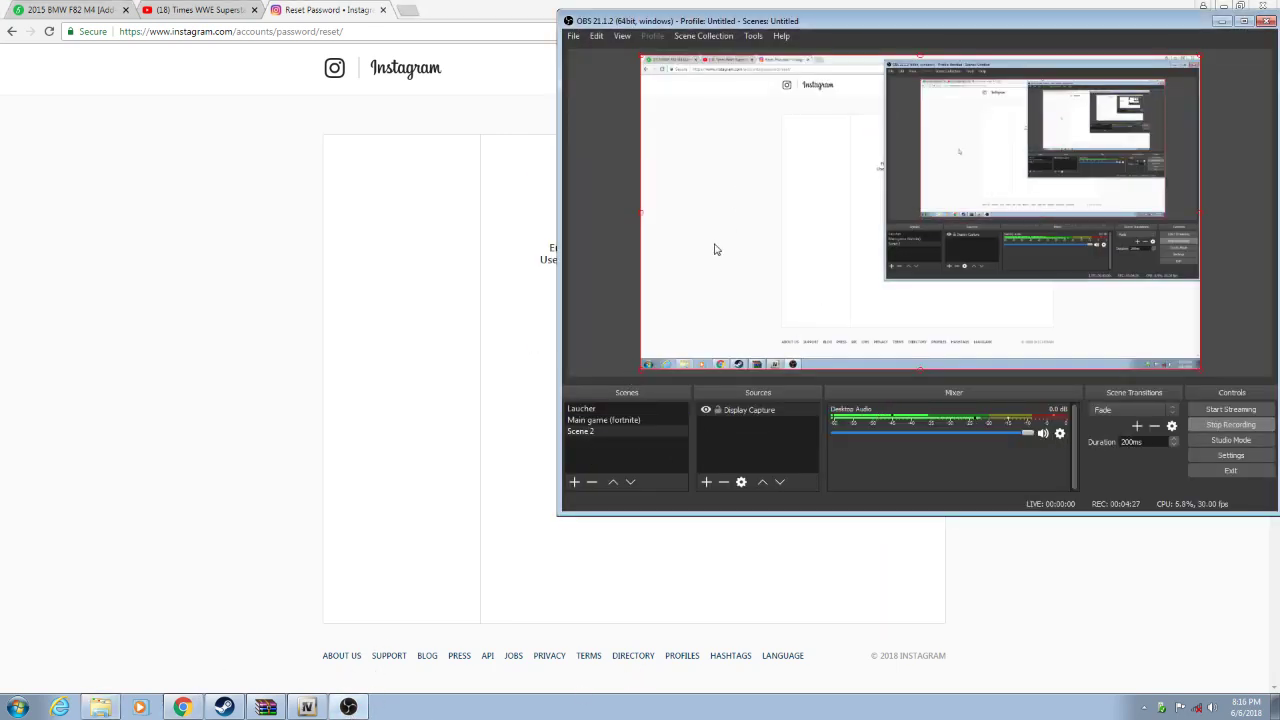
left_click(706, 482)
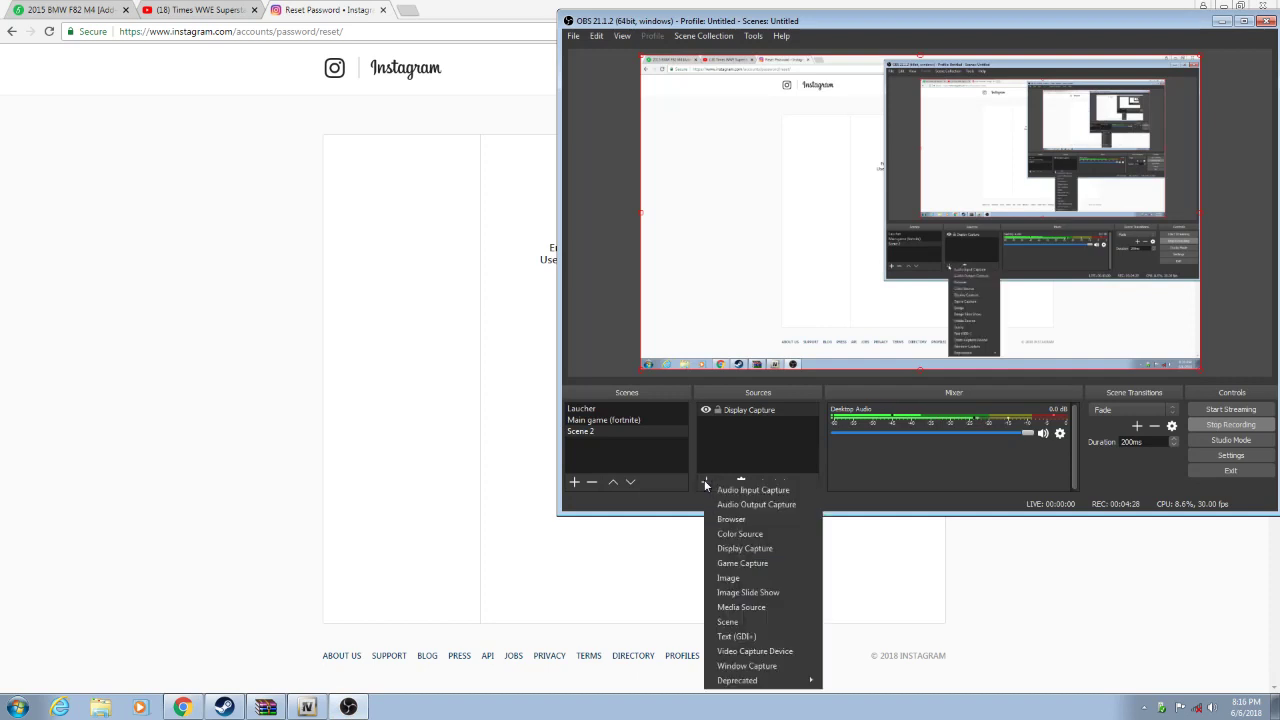
left_click(773, 549)
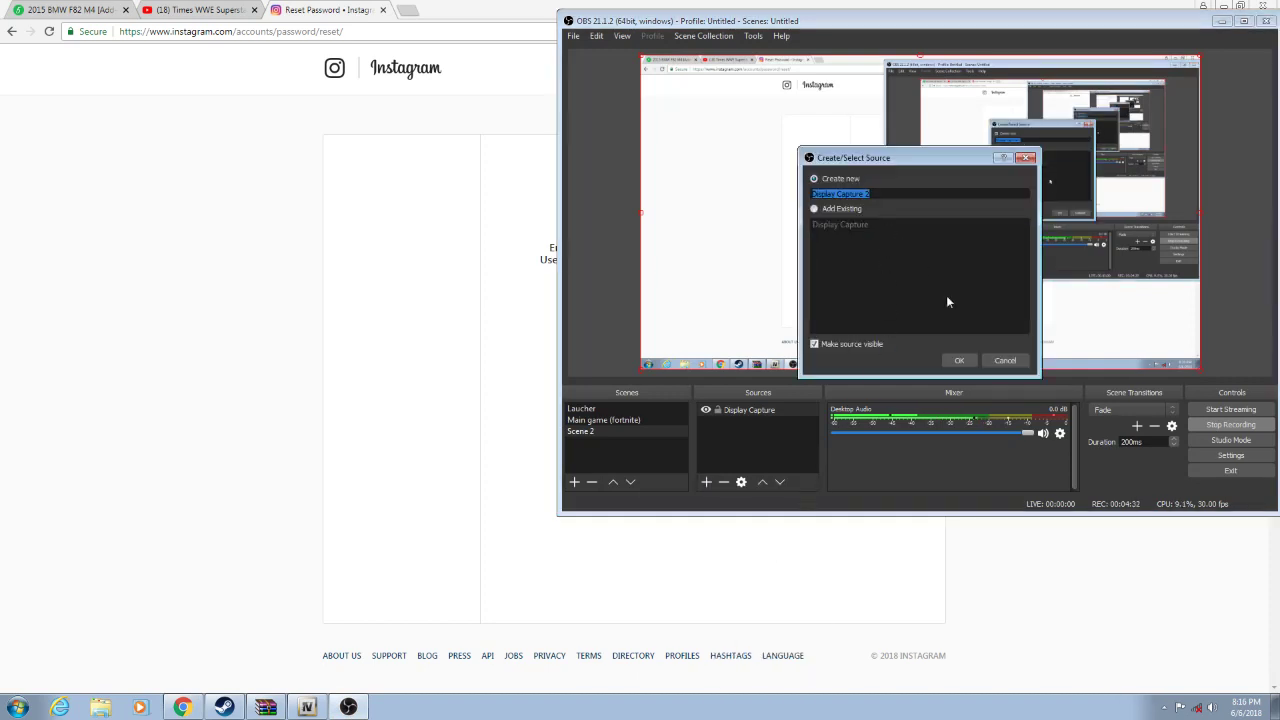
left_click(959, 360)
left_click(787, 351)
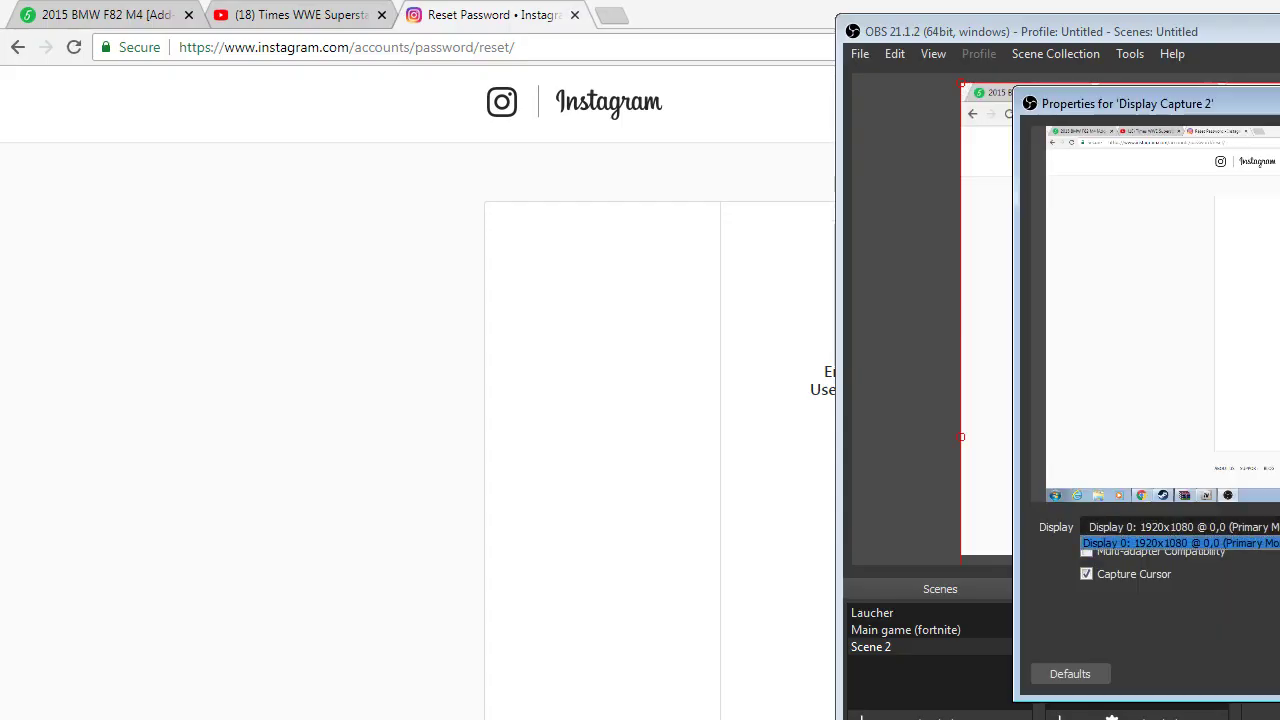
key("Return")
key("Return")
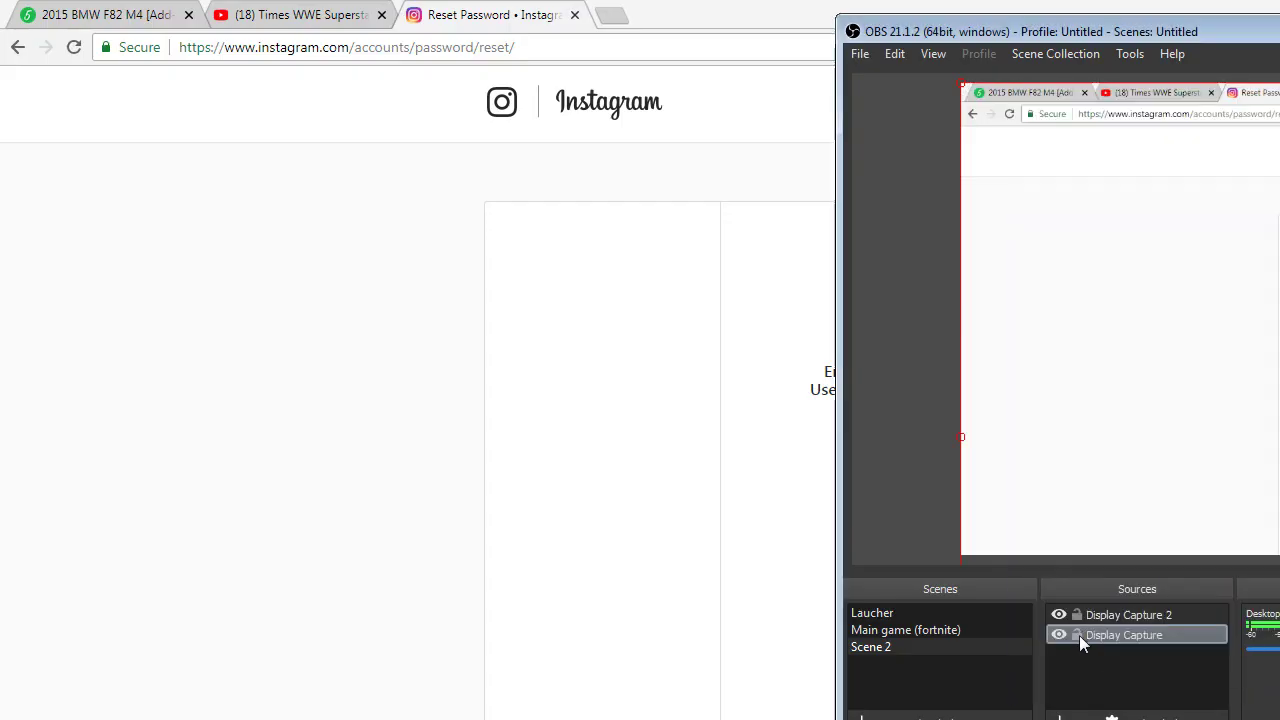
- Remove Display Capture 2 and bring up the list of source types again
right_click(1126, 617)
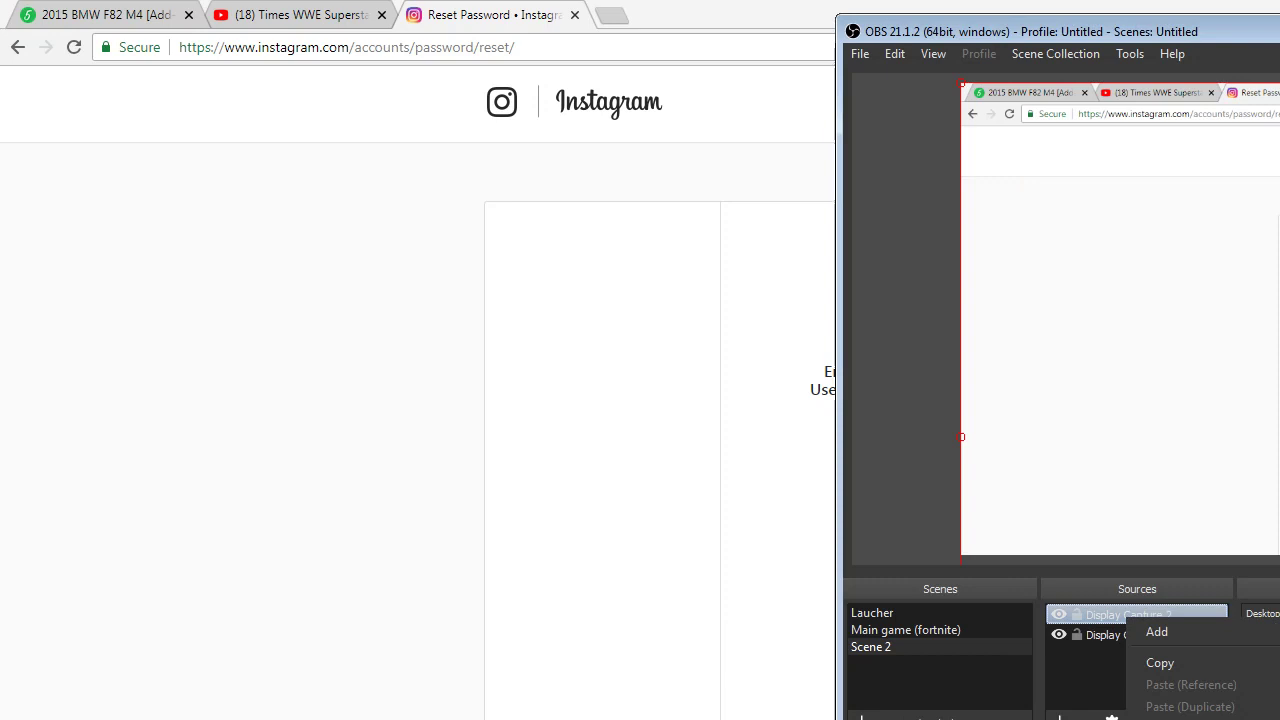
key("Delete")
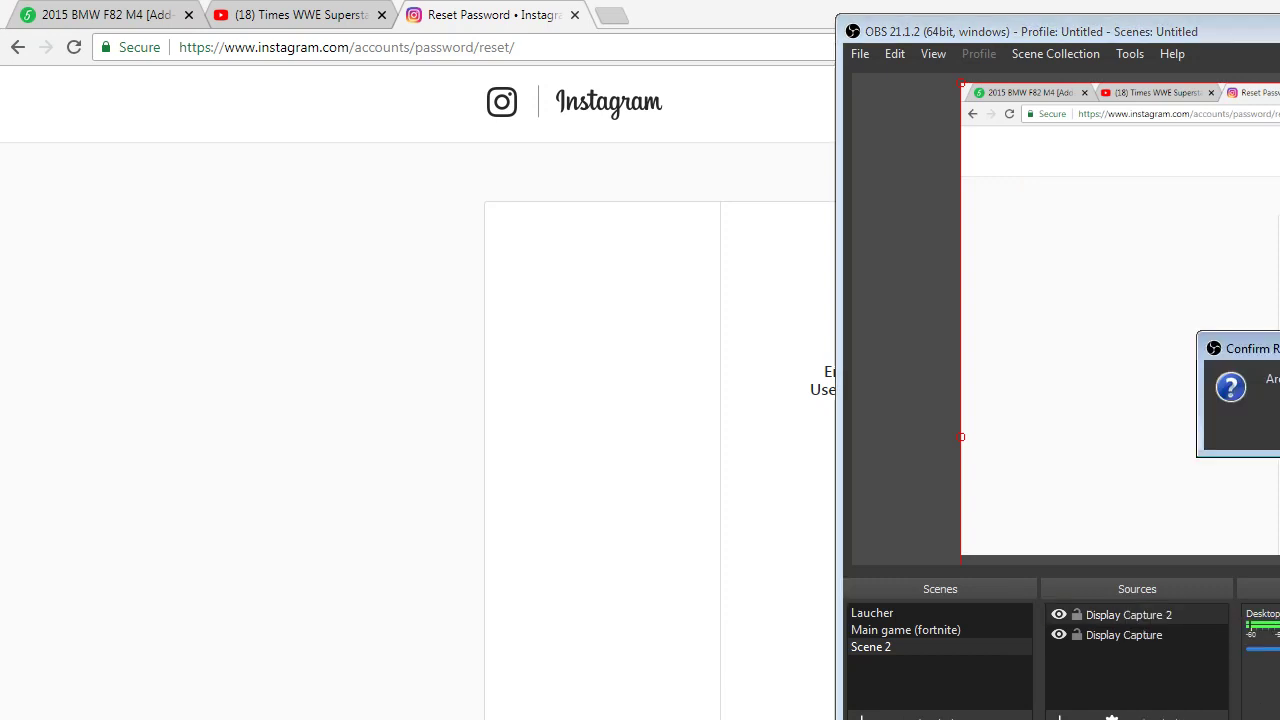
key("Return")
left_click(1060, 718)
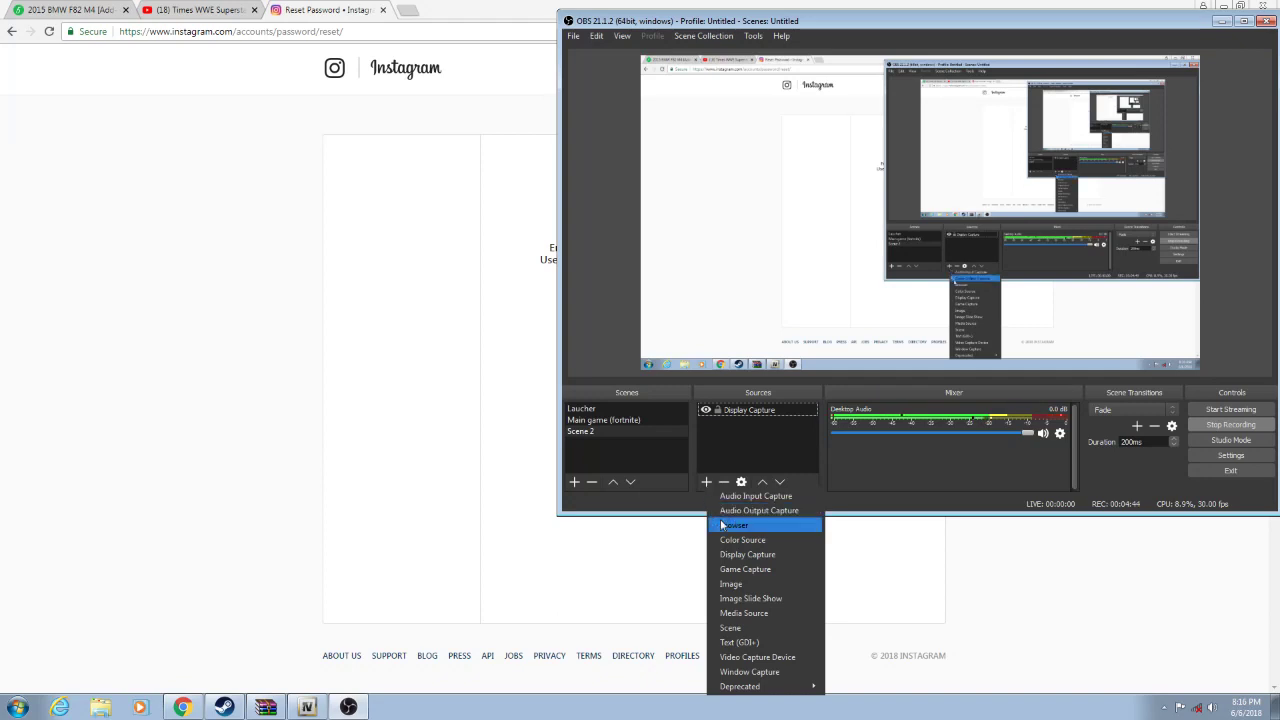
left_click(757, 657)
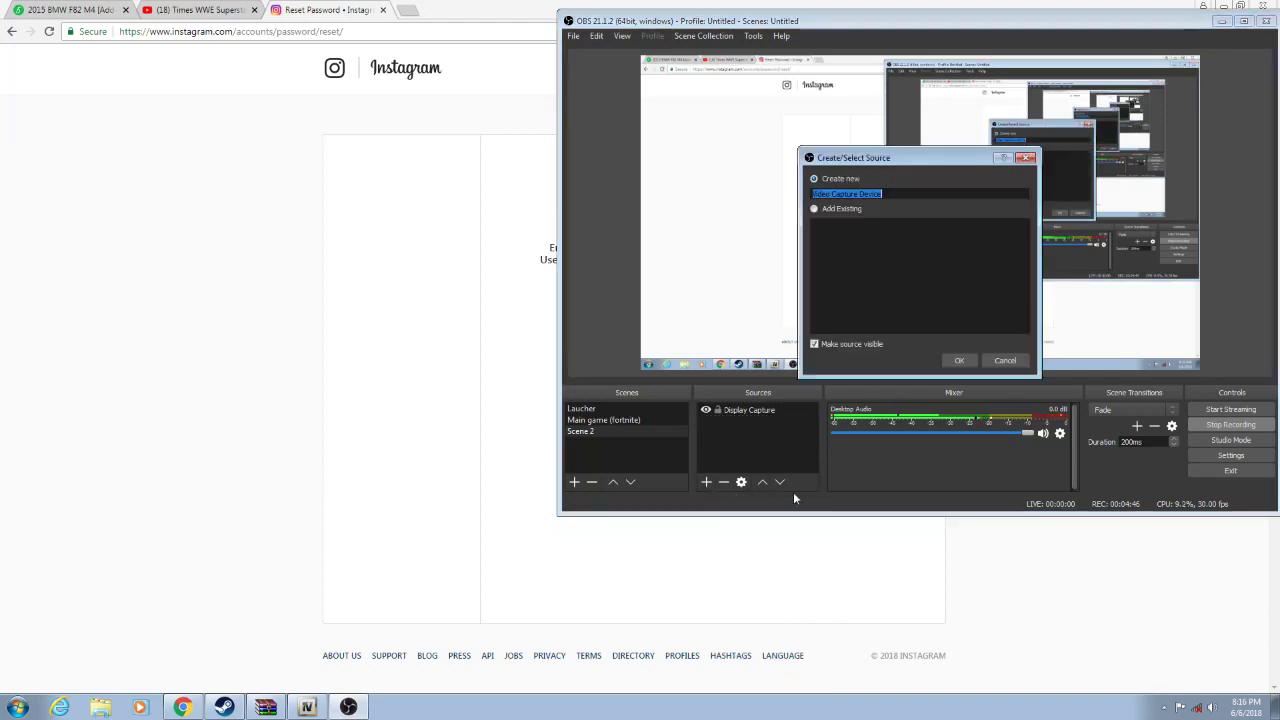
left_click(958, 360)
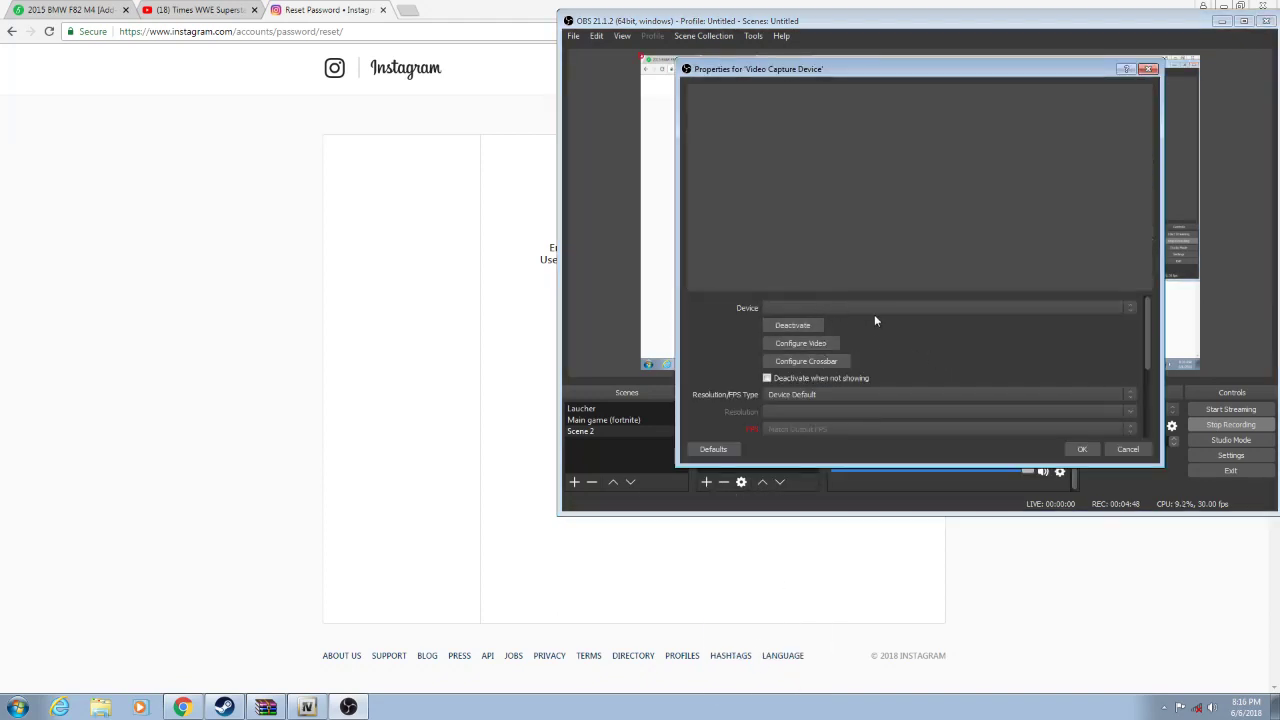
left_click(779, 326)
left_click(797, 265)
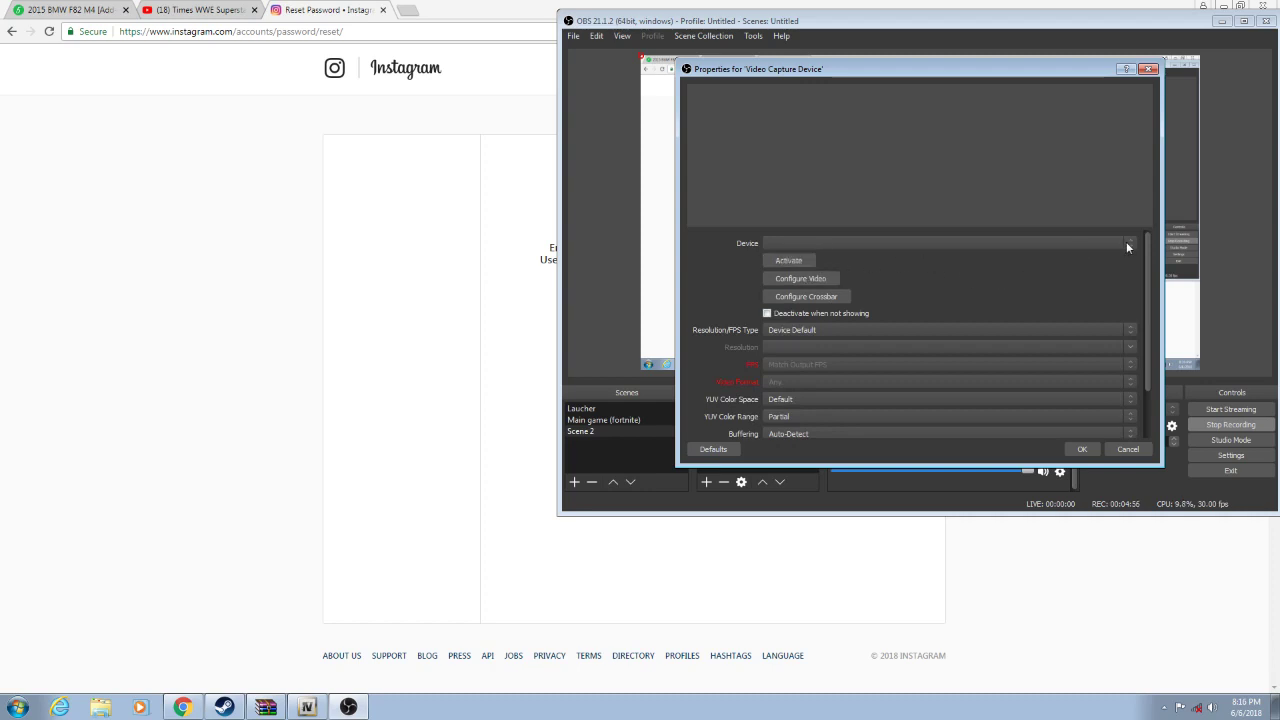
left_click(1125, 452)
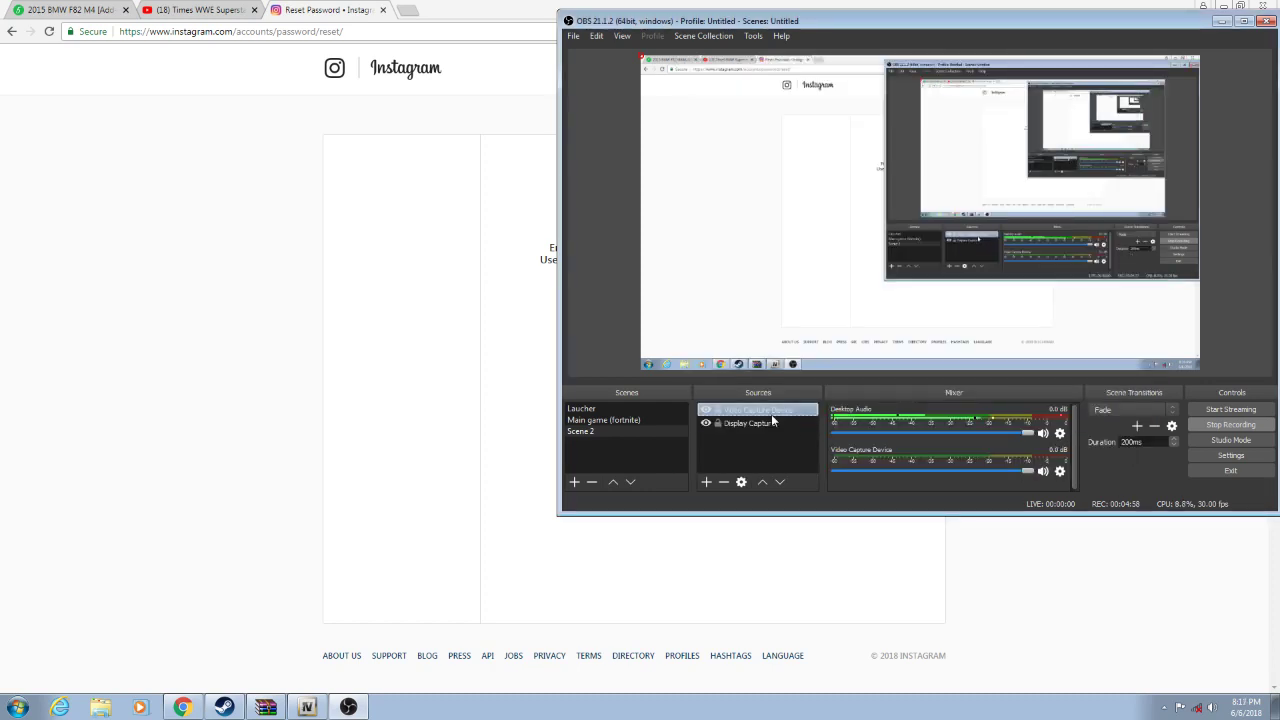
right_click(770, 411)
left_click(799, 229)
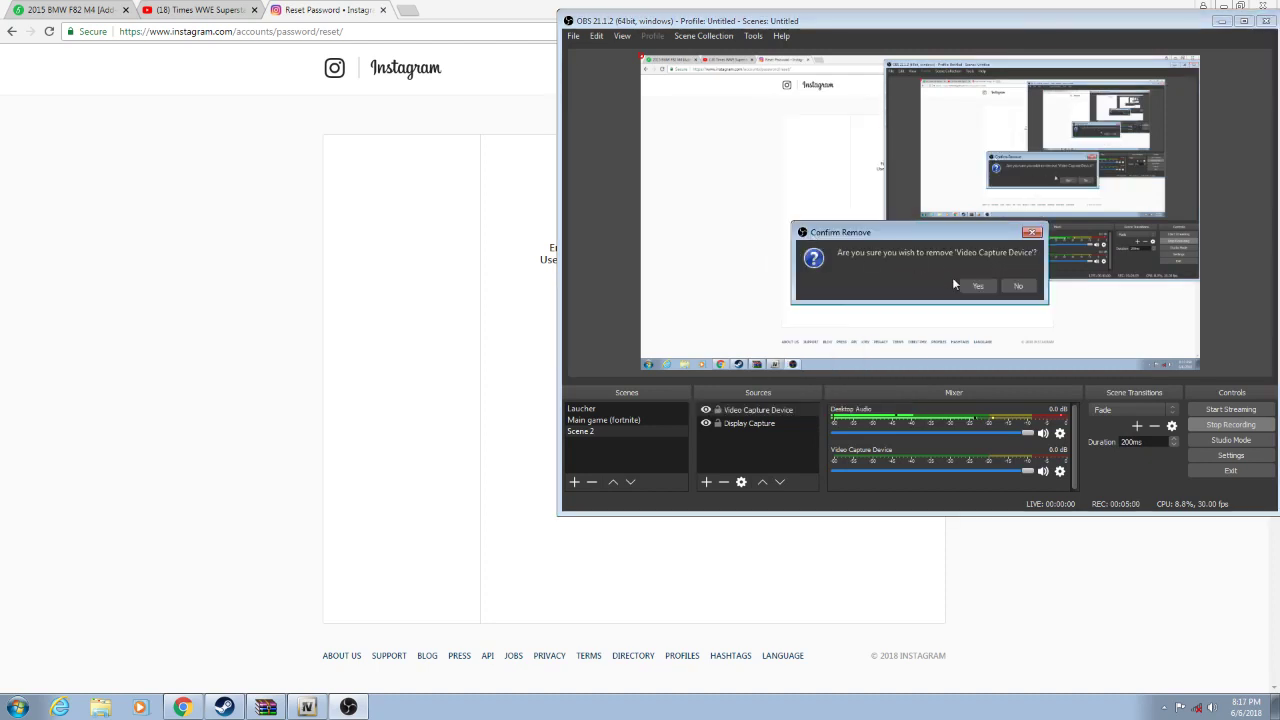
left_click(975, 288)
left_click(706, 482)
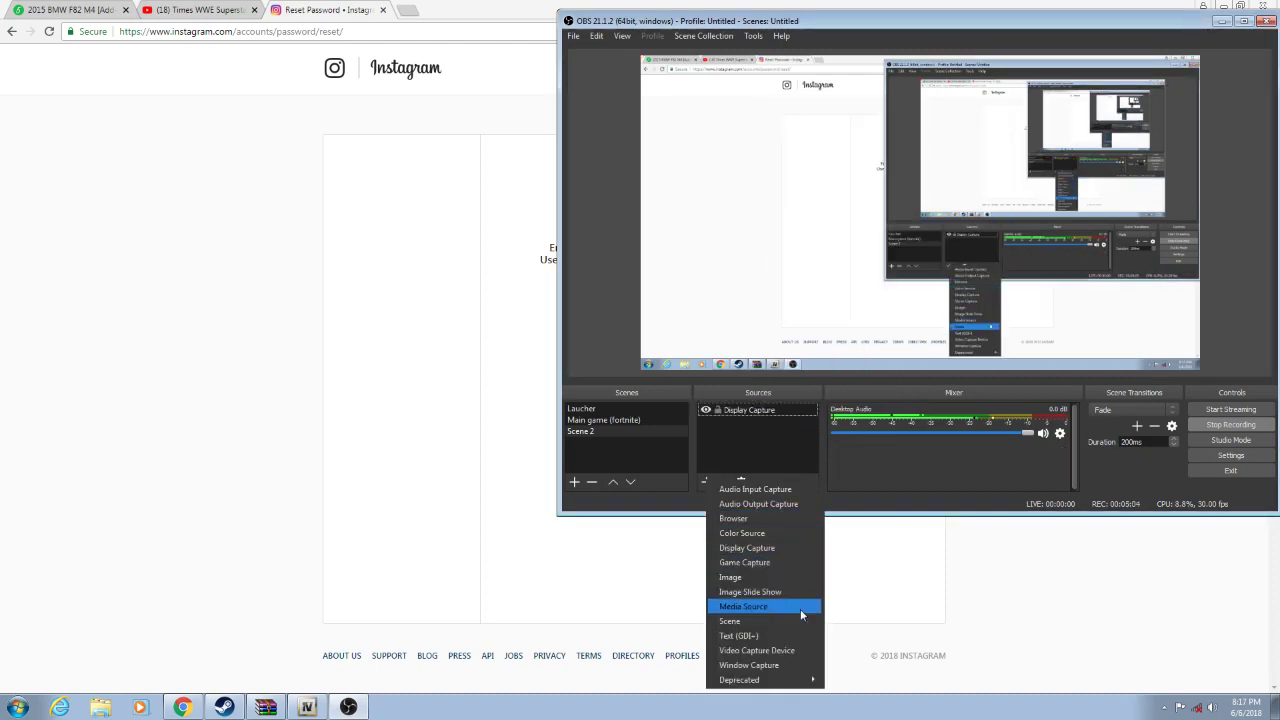
- Add a Window Capture source for the chrome.exe Reset Password window, then return to Chrome
left_click(794, 668)
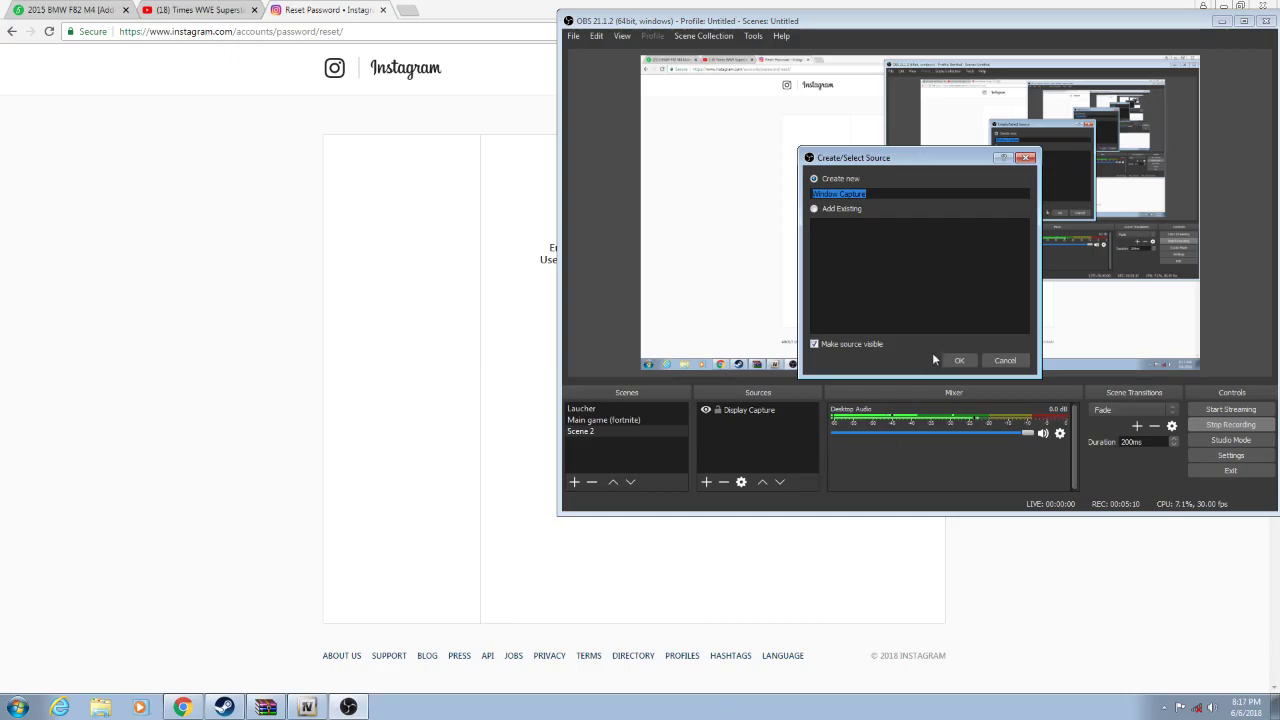
left_click(958, 358)
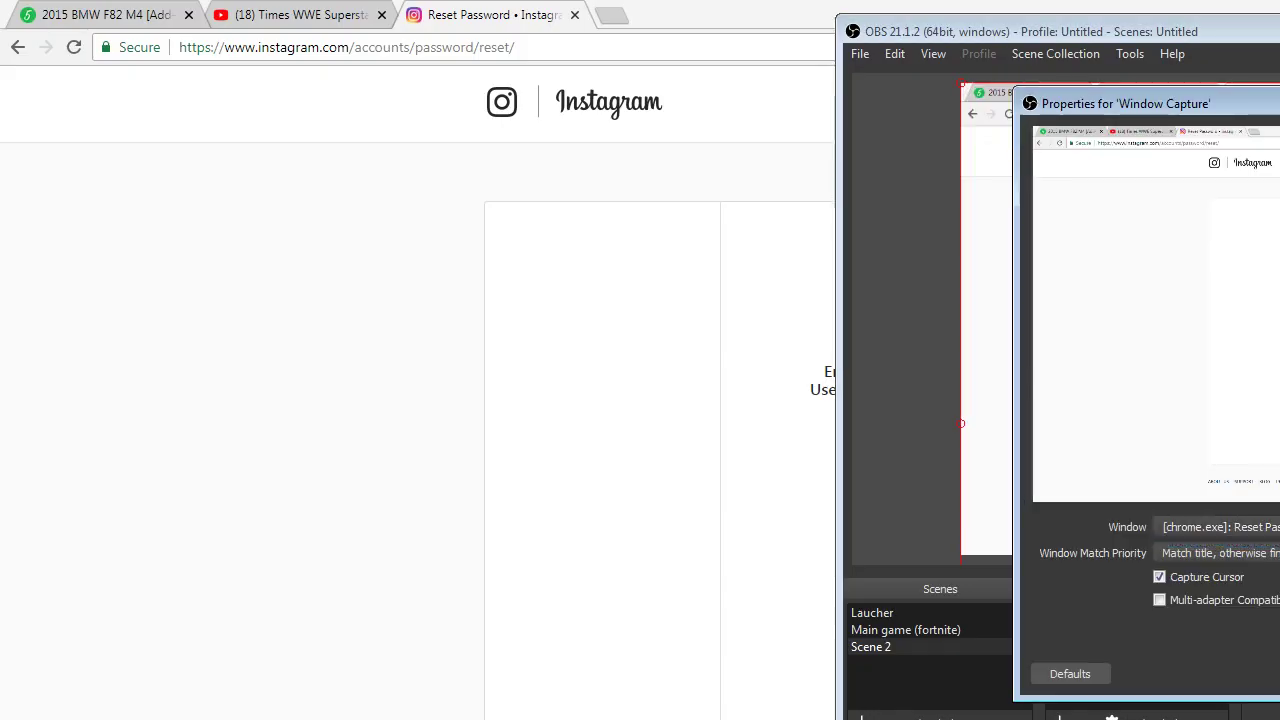
key("Return")
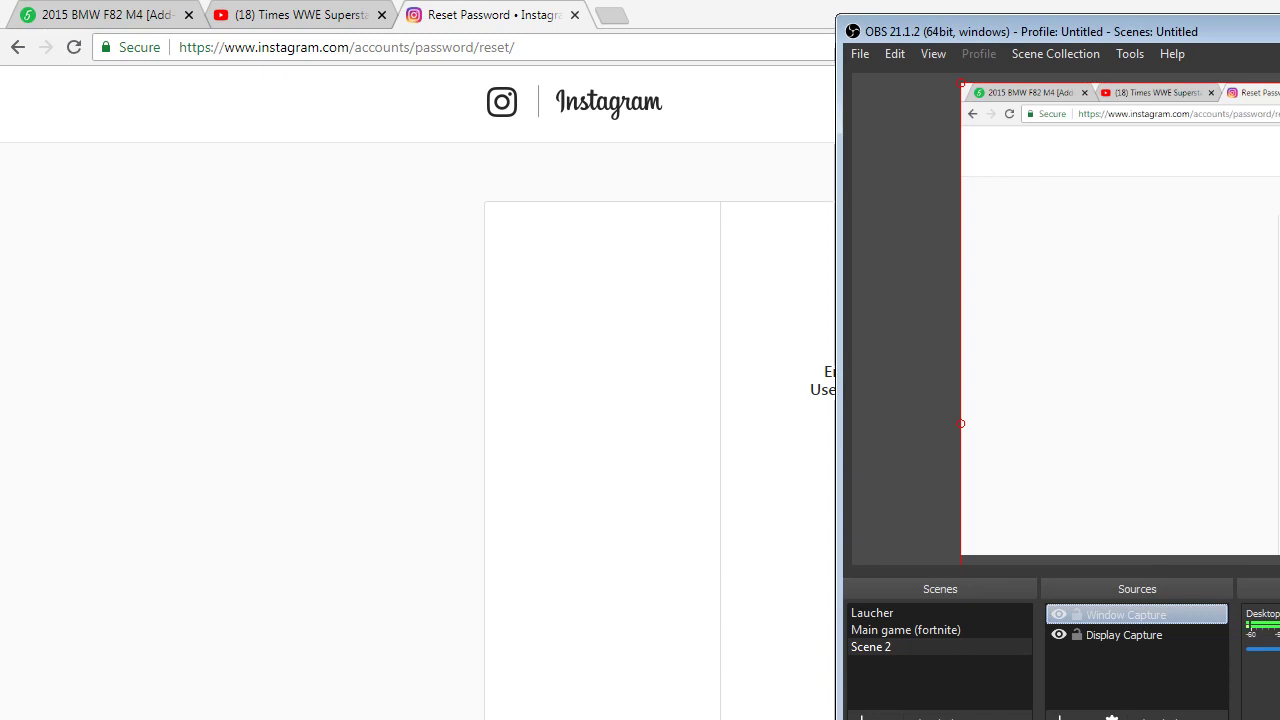
key("alt+Tab")
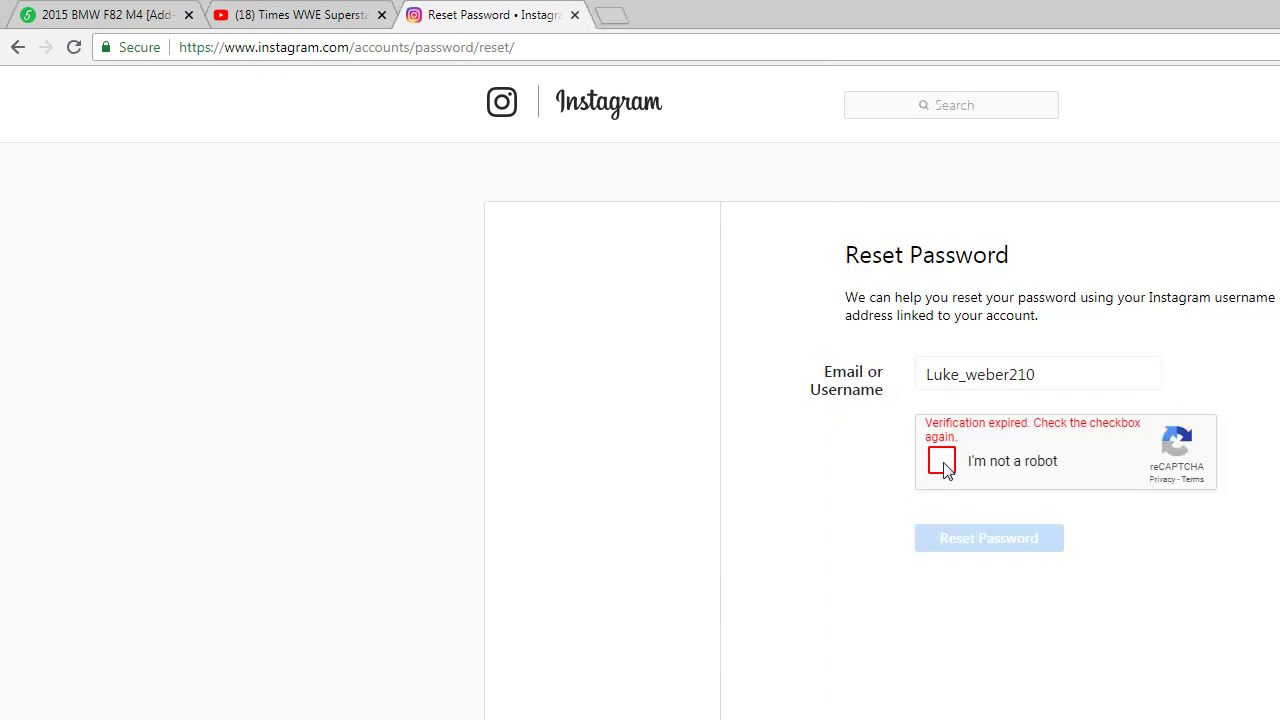
- Re-tick the expired 'I'm not a robot' check until it shows a green tick, then return to OBS
left_click(943, 457)
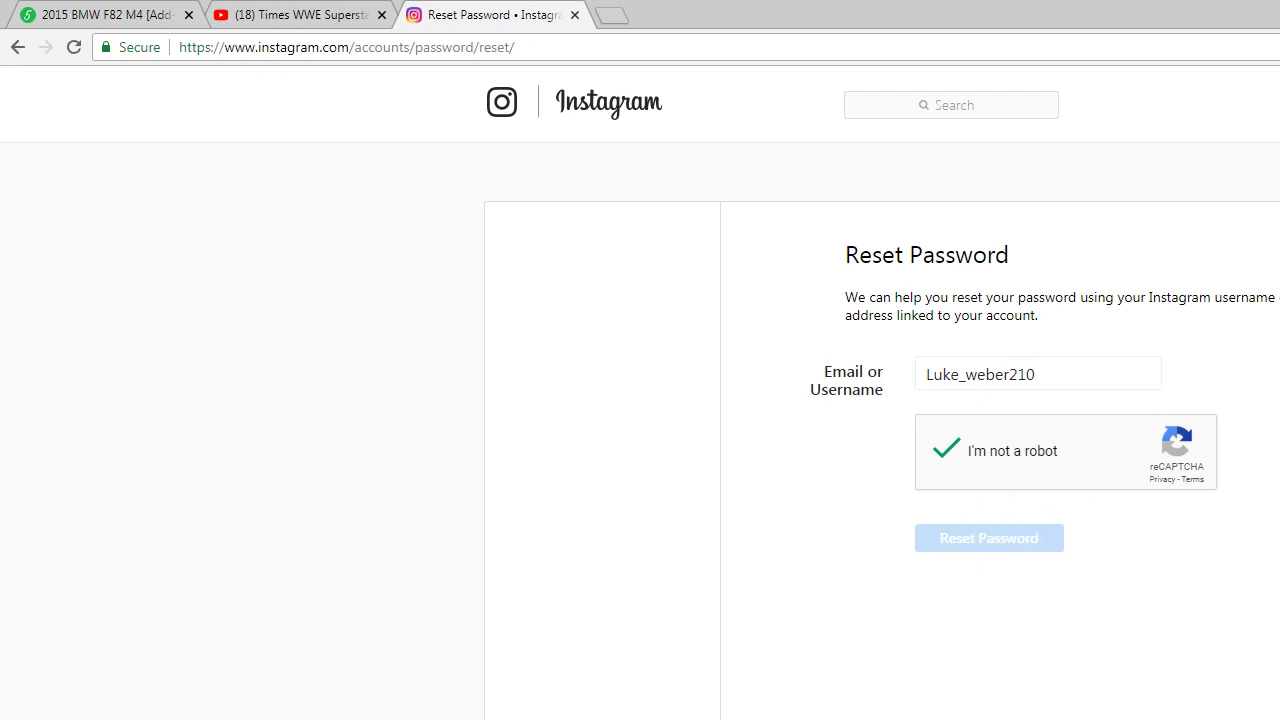
key("alt+Tab")
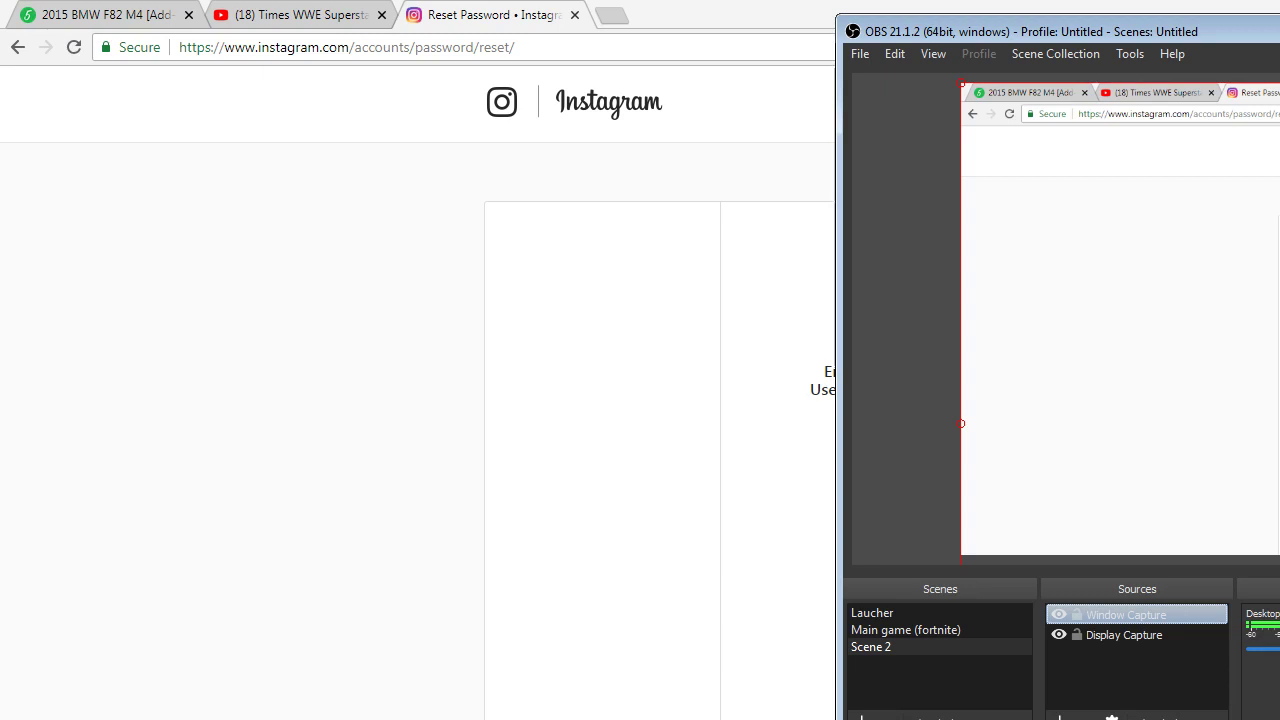
- Add a Game Capture source in 'Capture specific window' mode targeting the OpenIV window
key("Return")
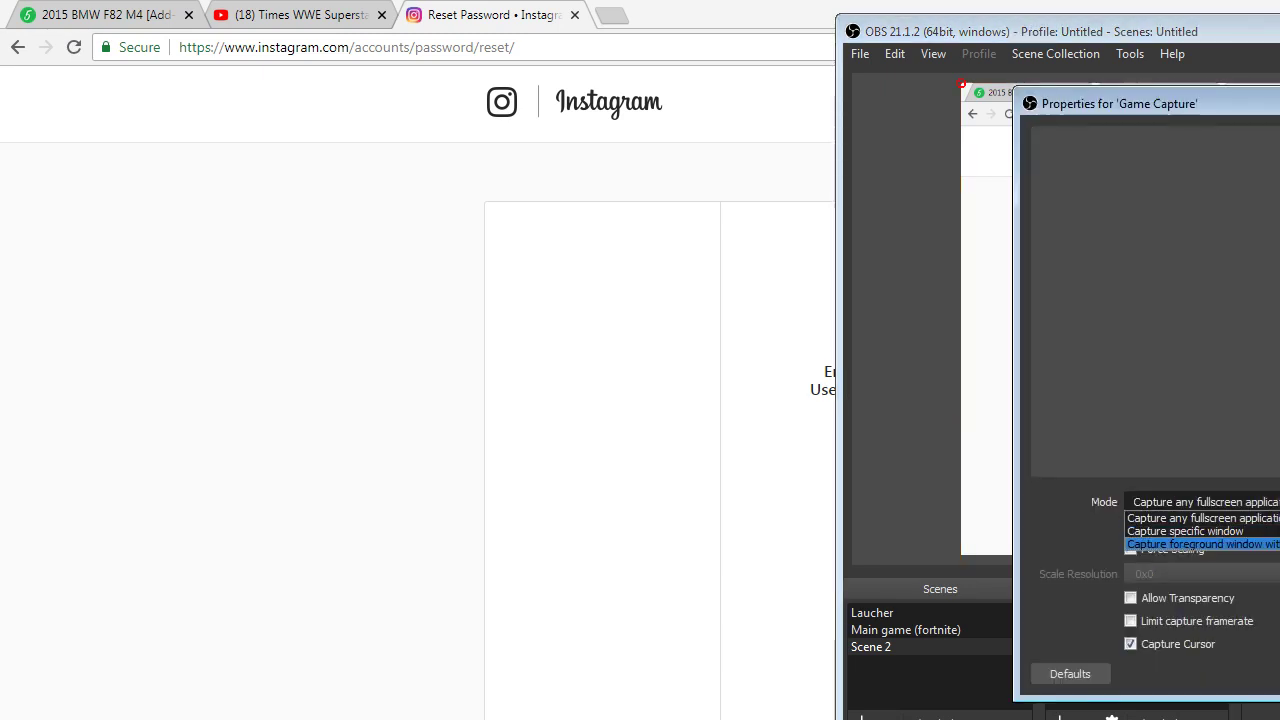
key("Return")
key("alt+Down")
key("Up")
key("Return")
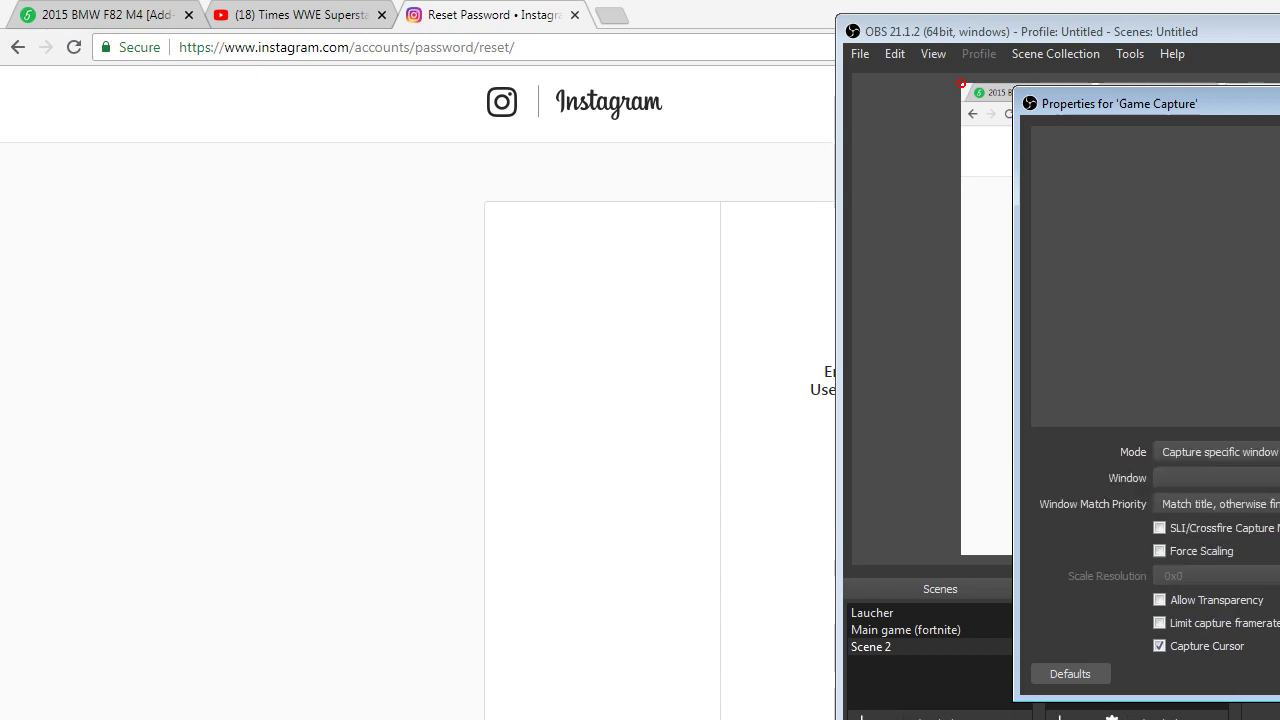
key("Tab")
key("alt+Down")
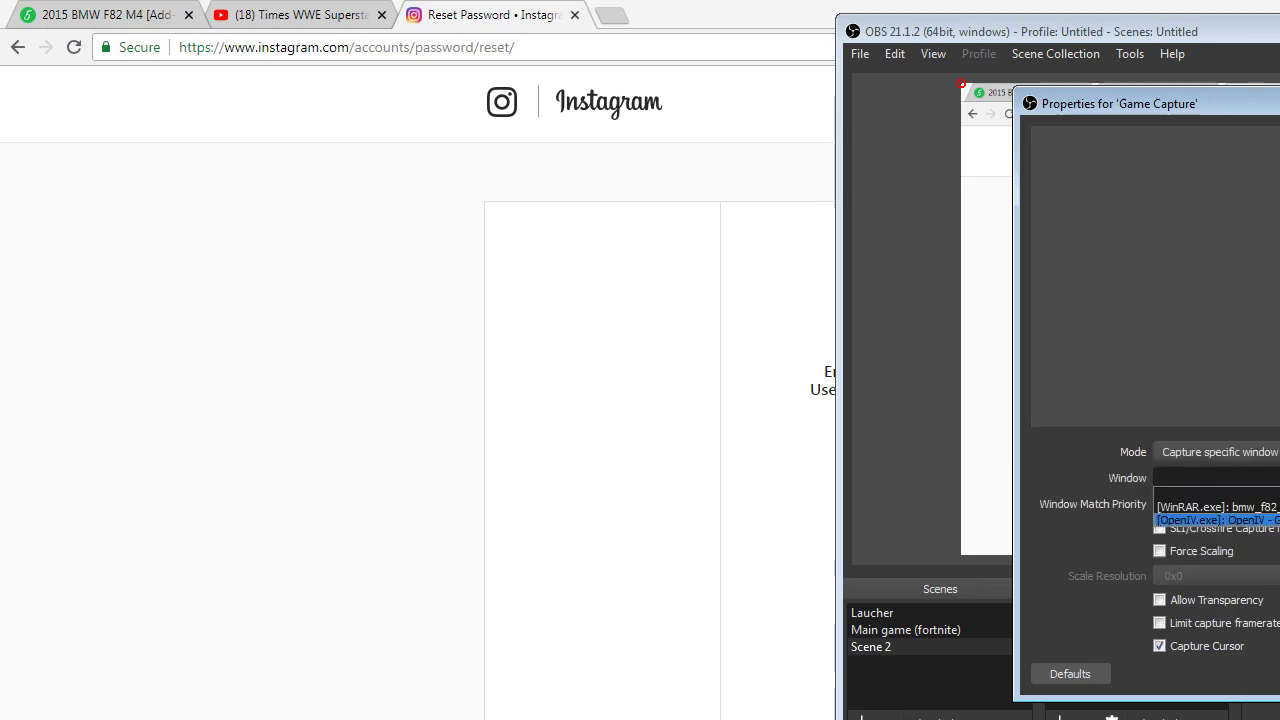
key("Return")
key("Return")
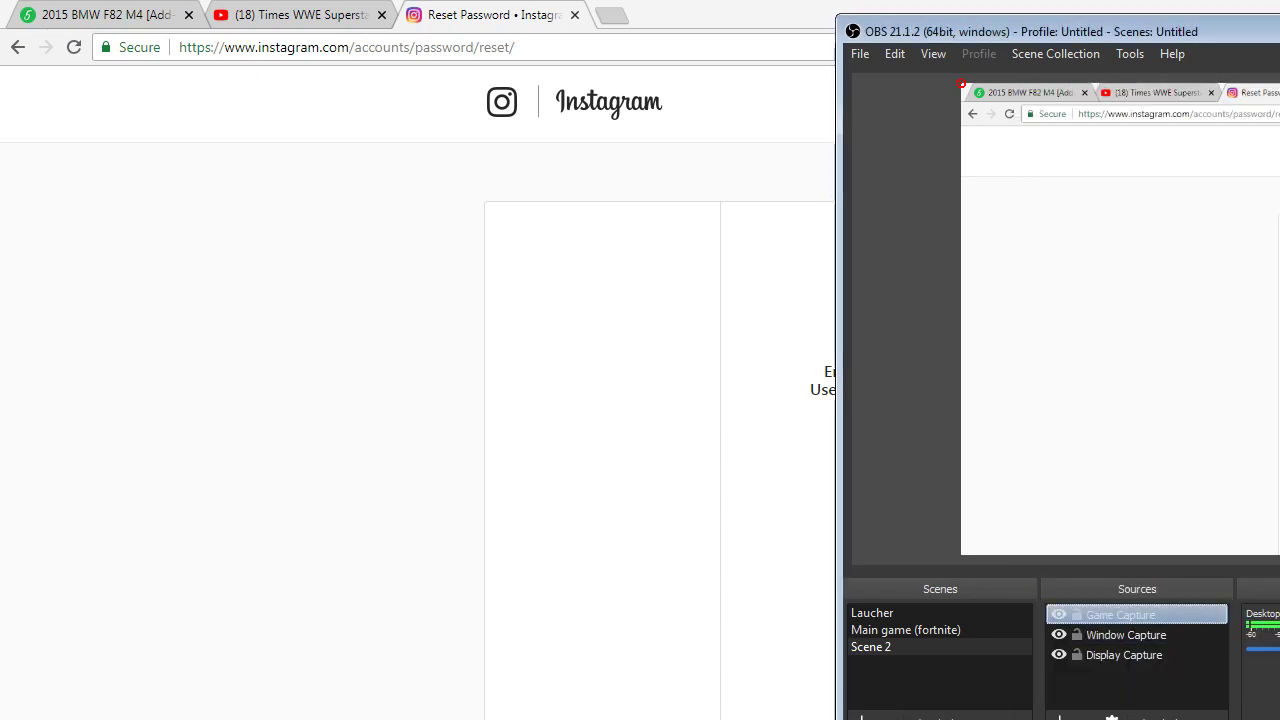
- Remove the Window Capture source from Scene 2
left_click(1150, 636)
right_click(1155, 640)
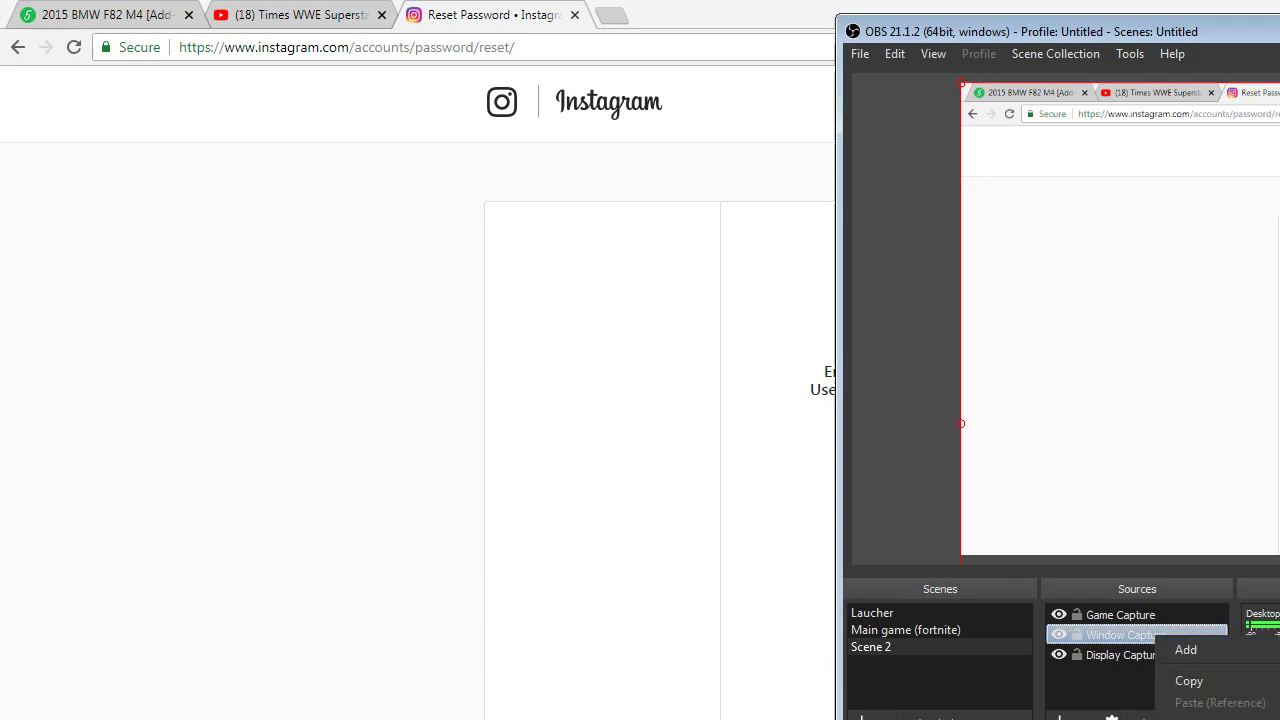
key("Delete")
key("Return")
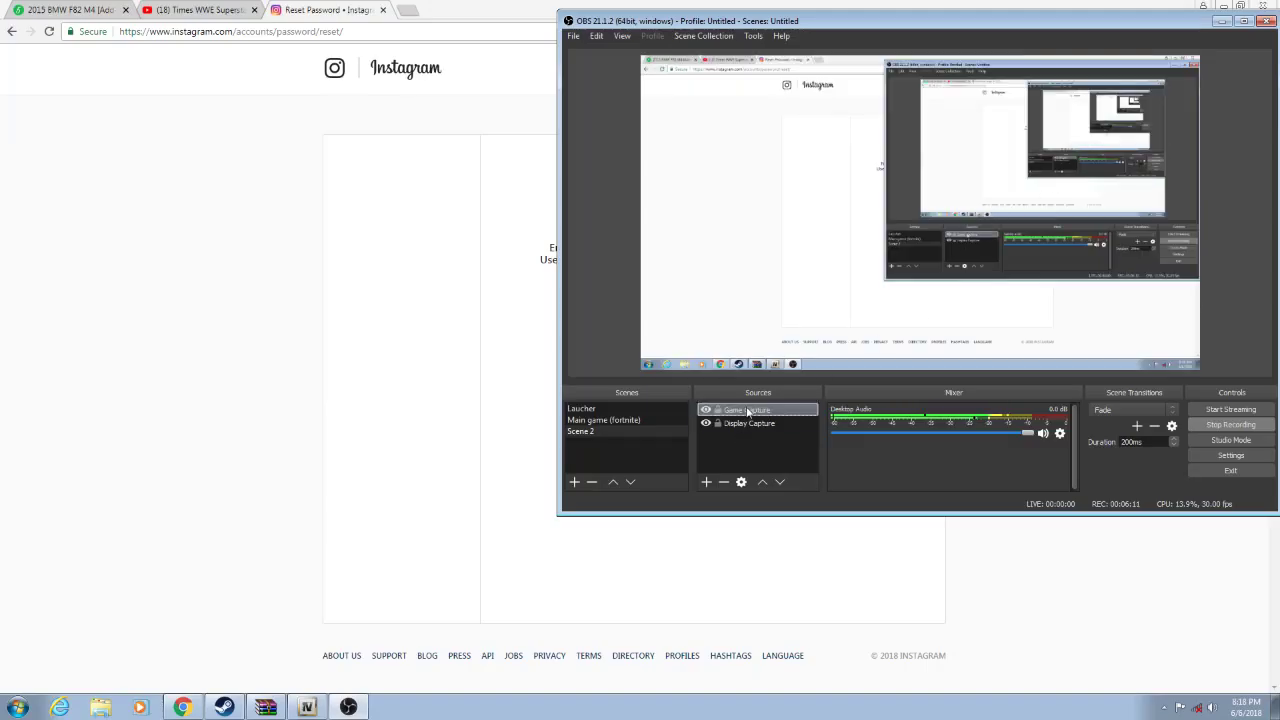
- Check the Display Capture and Game Capture sources, then restore Chrome and move it left
left_click(1122, 637)
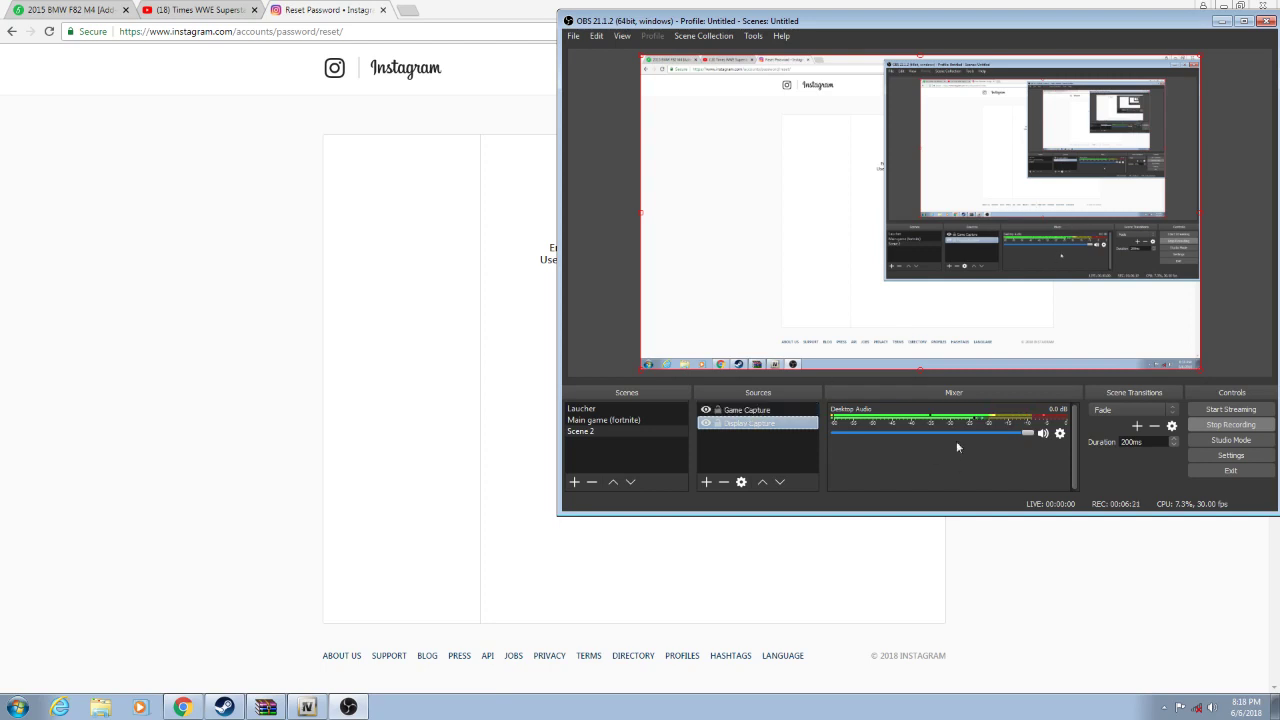
left_click(759, 412)
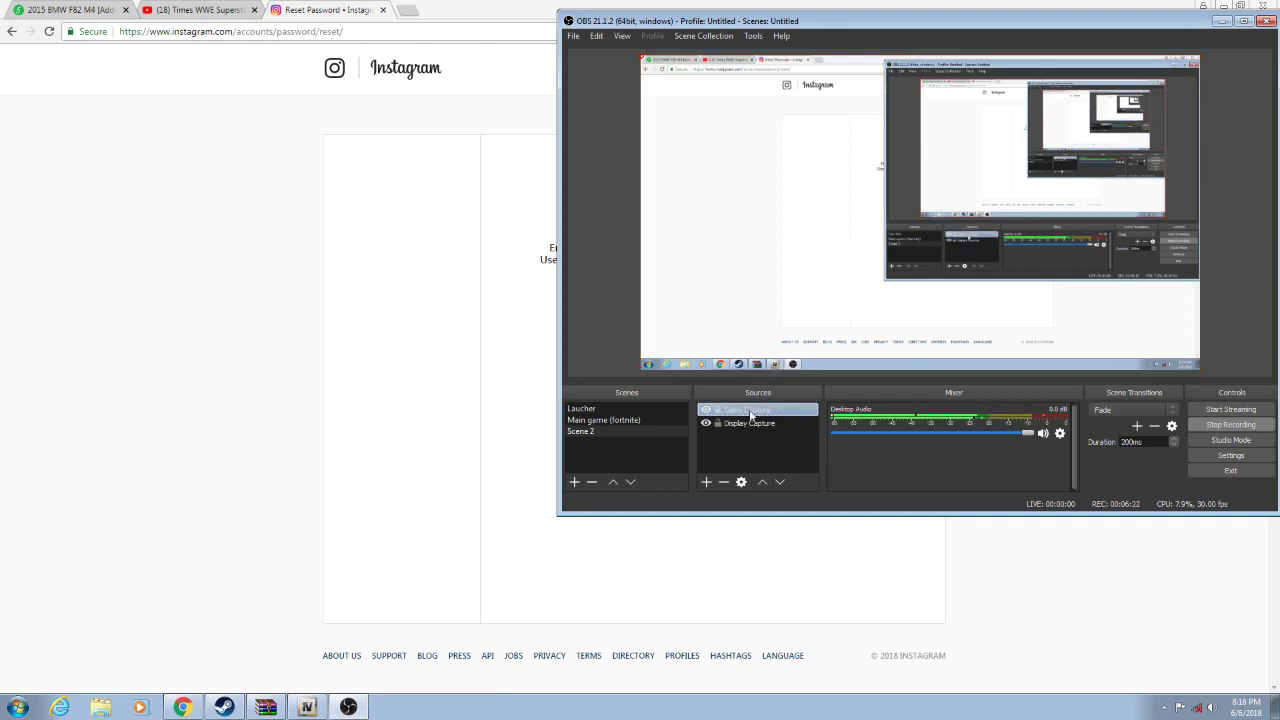
left_click(747, 424)
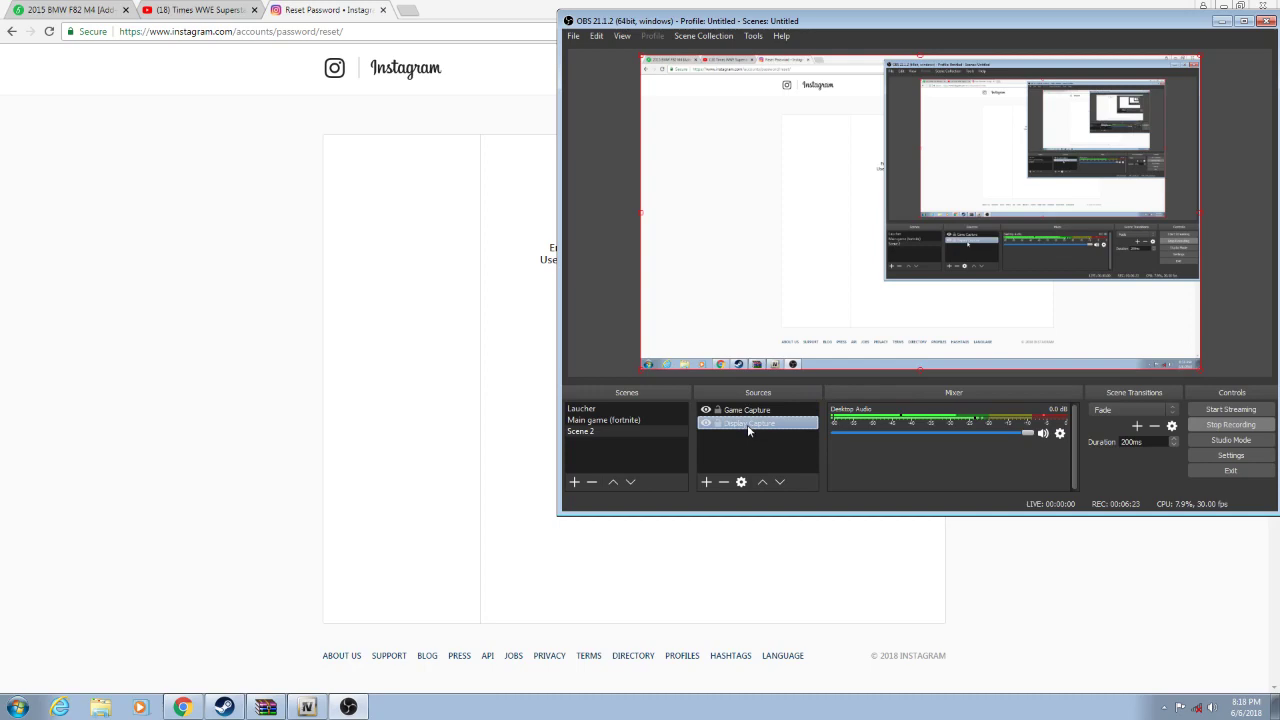
double_click(856, 8)
left_click_drag(995, 21, 458, 17)
- Restore Chrome to a smaller window and drag it left, revealing OBS beside it
key("super+Up")
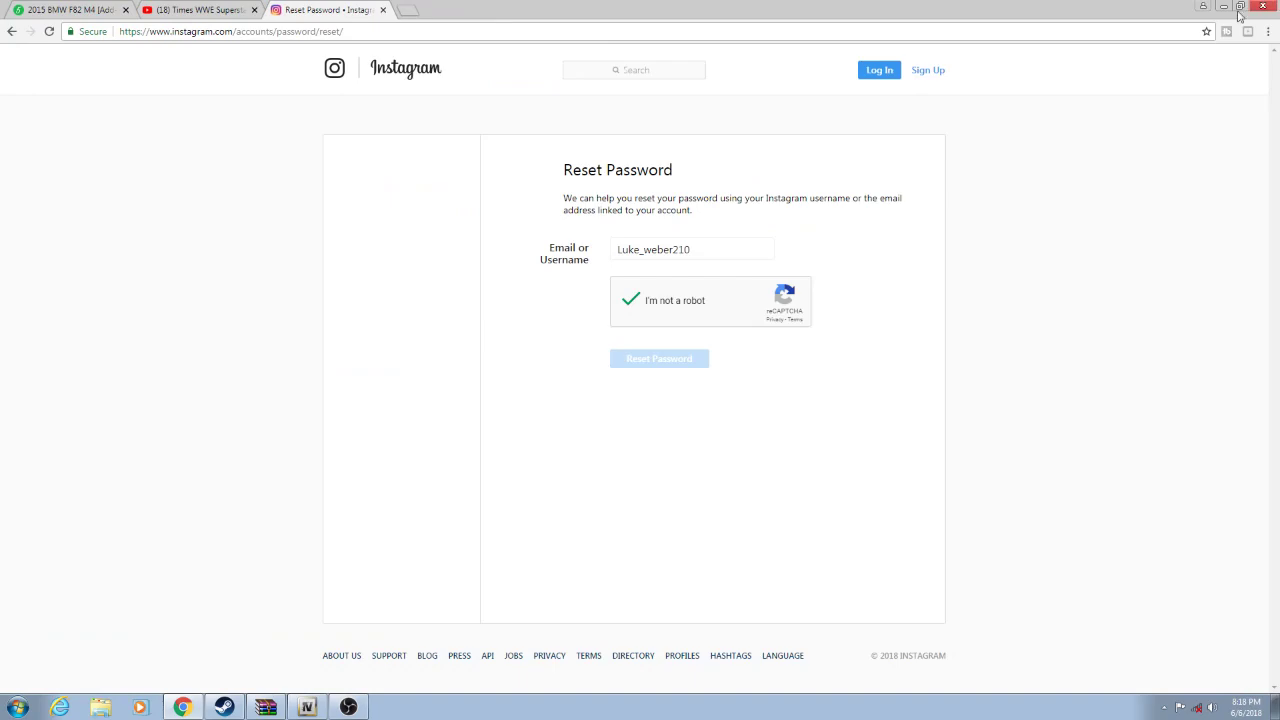
left_click(1243, 8)
left_click_drag(965, 14, 463, 0)
left_click_drag(980, 26, 515, 65)
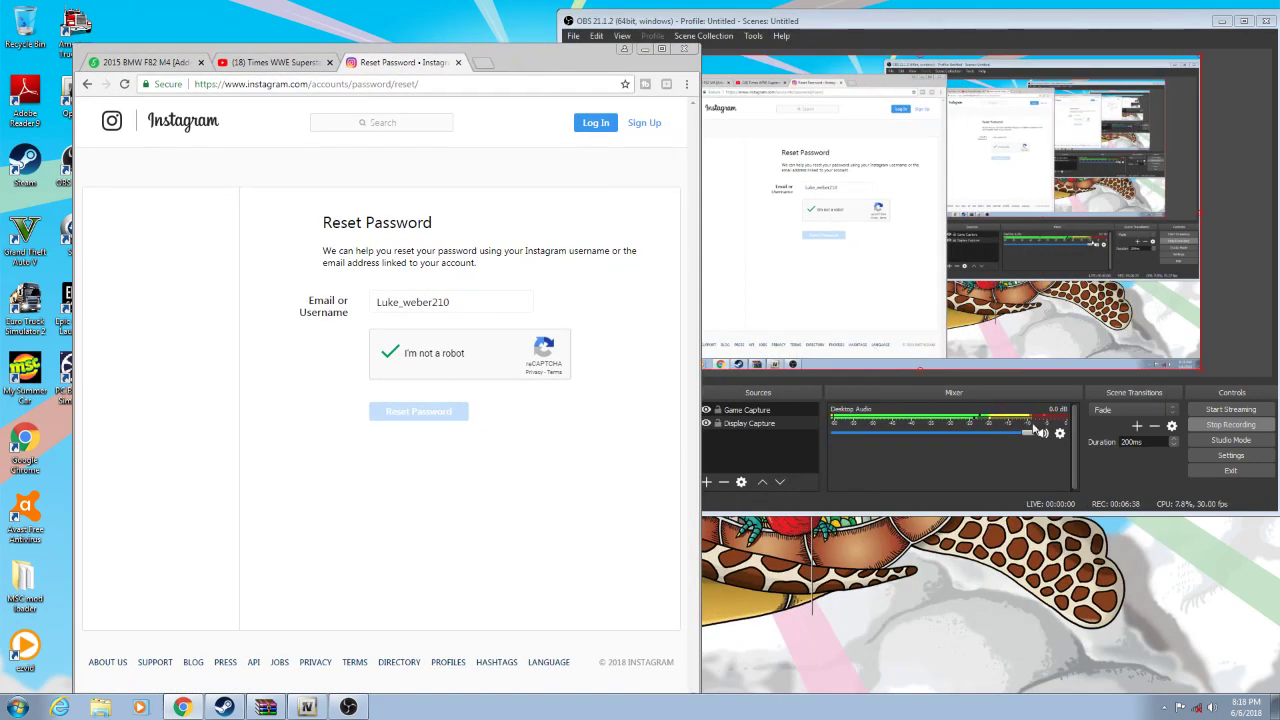
- Close the Chrome window showing Instagram's Reset Password page
left_click(683, 50)
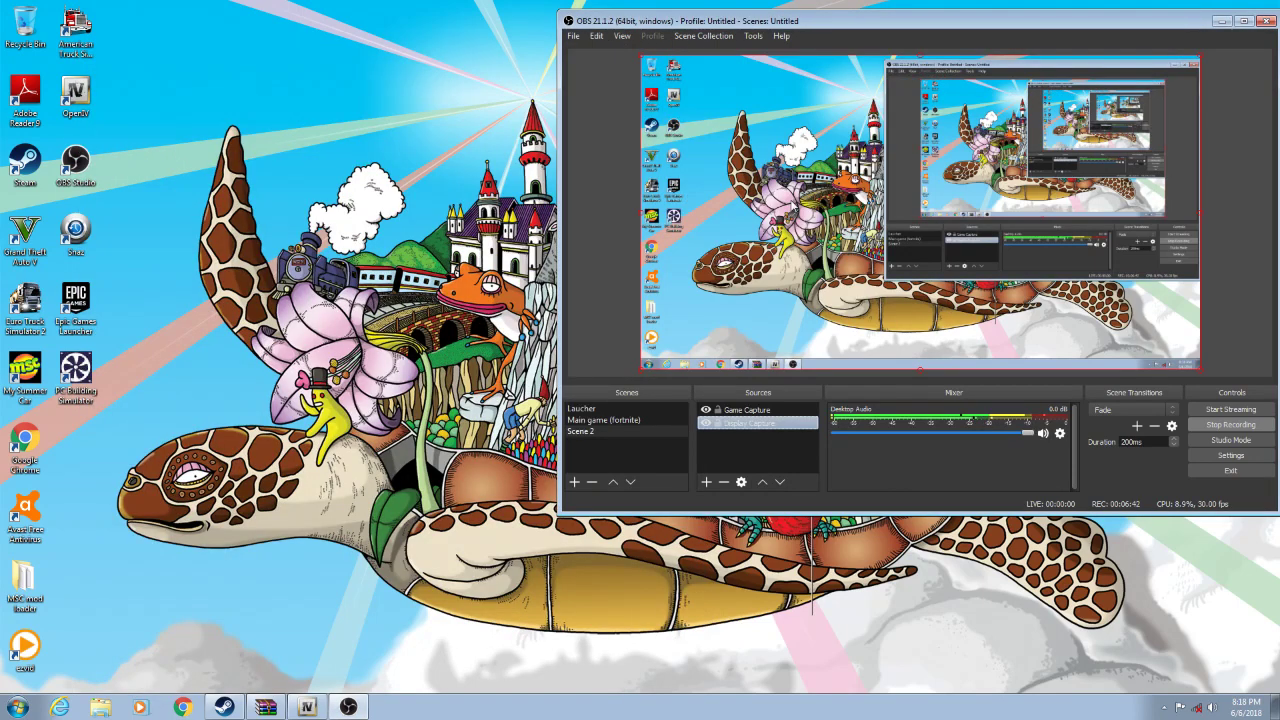